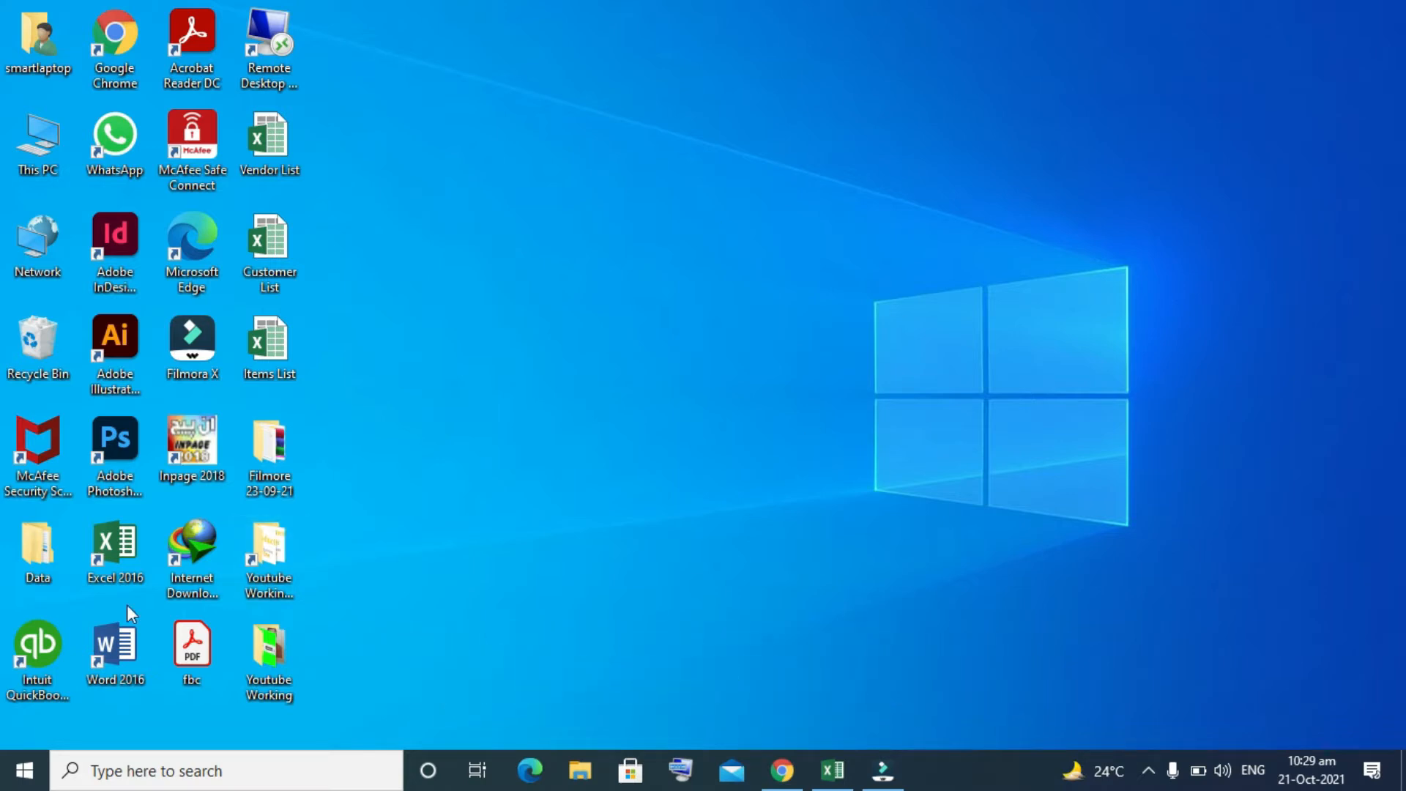
Step: Launch QuickBooks Enterprise Solutions and start a new company file, choosing For myself (I'm the admin) and opening Advanced Setup
click(48, 661)
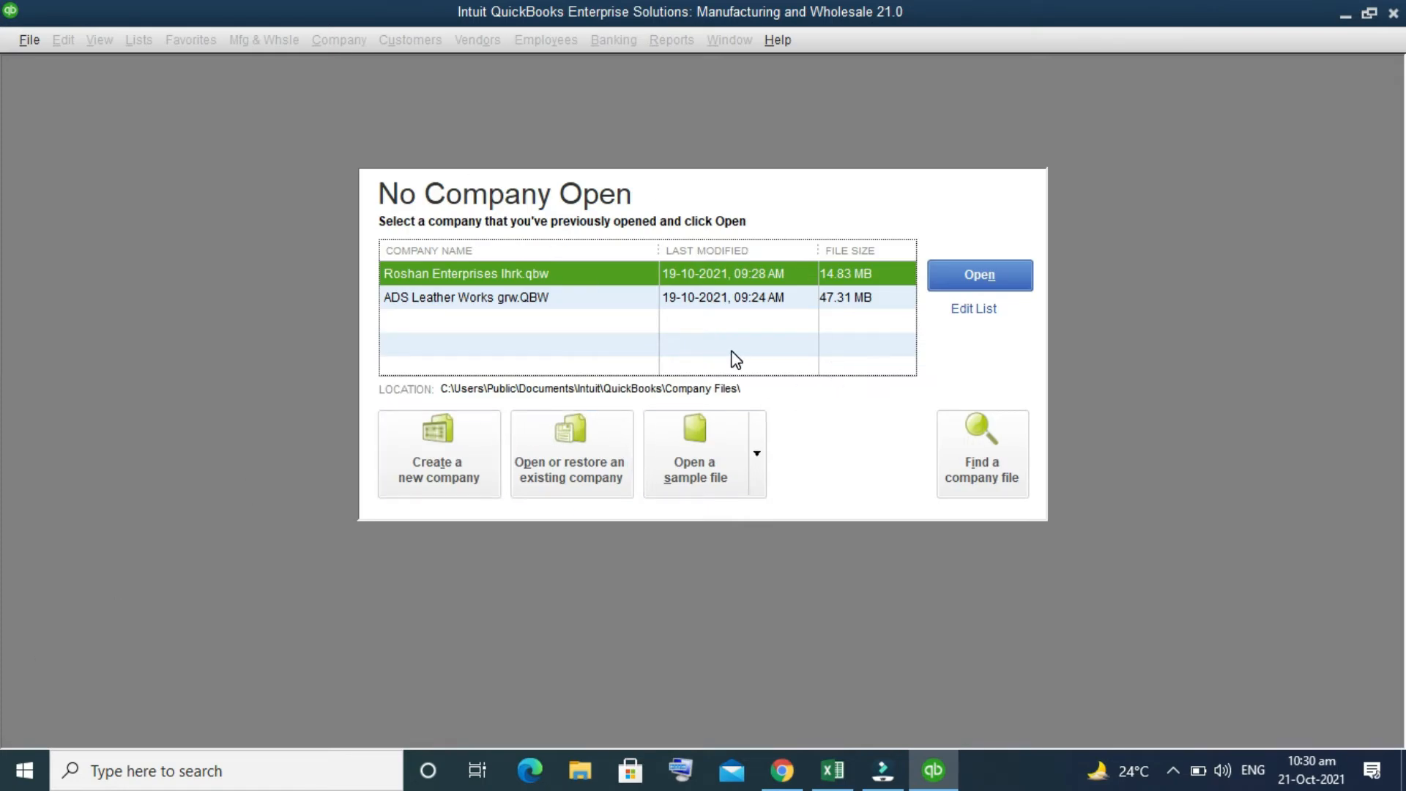
click(437, 459)
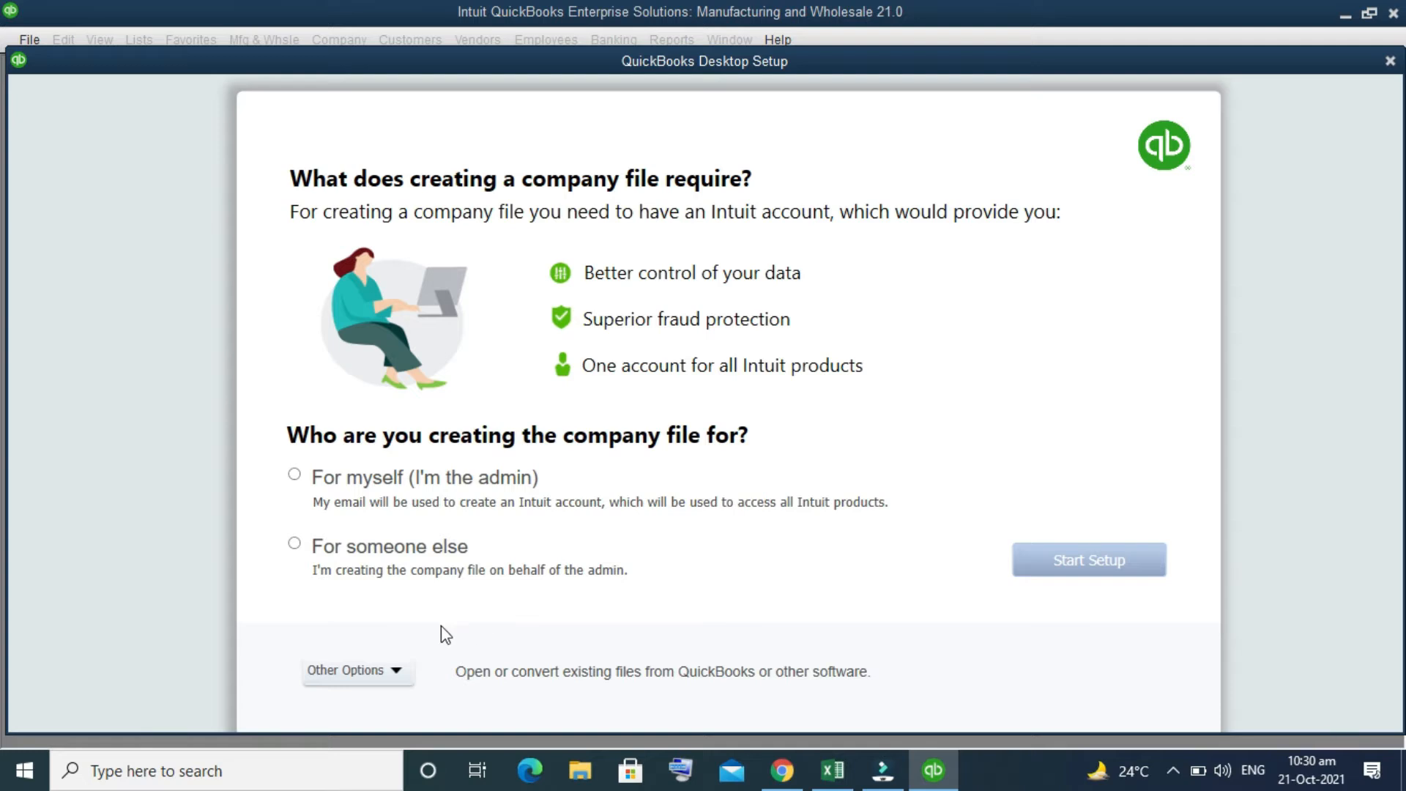
click(298, 491)
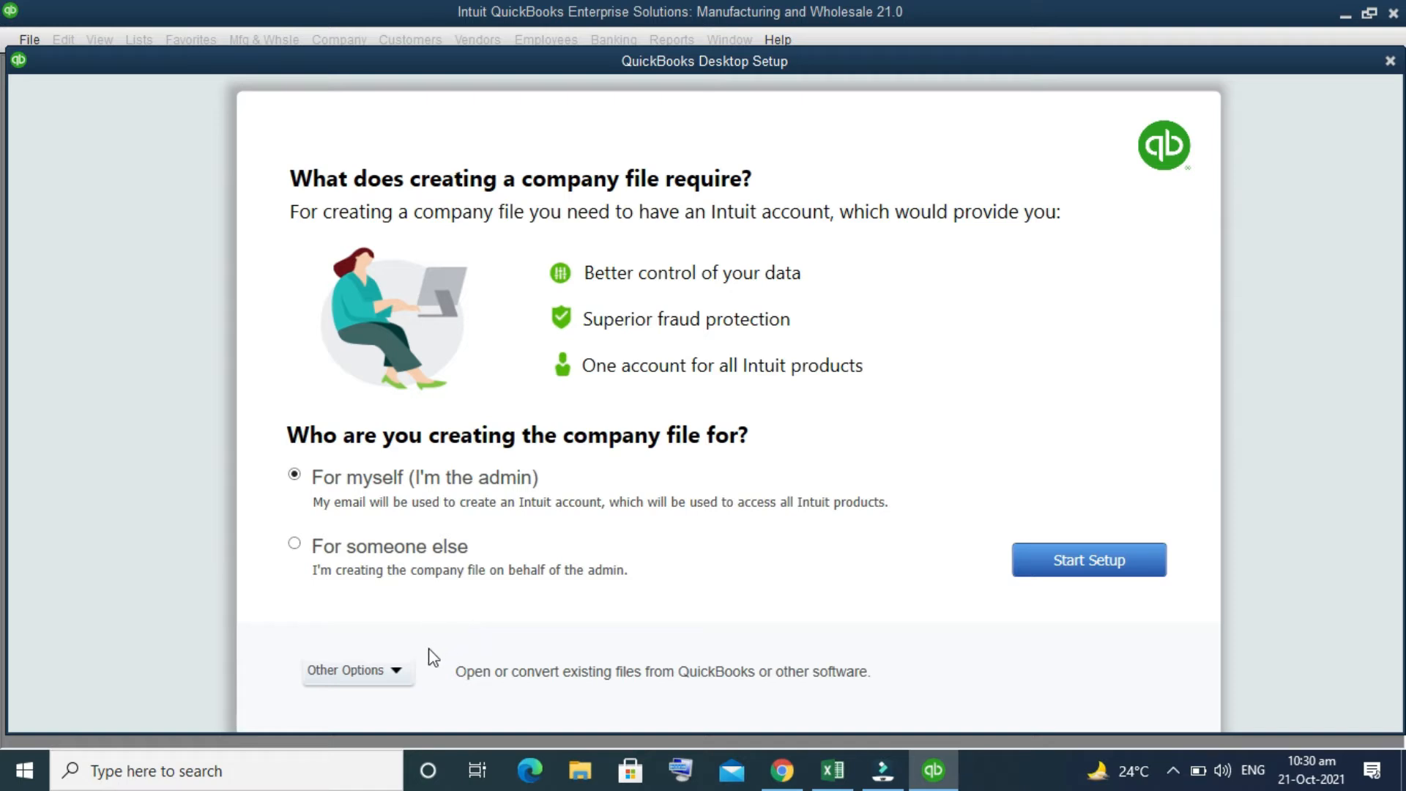
click(392, 671)
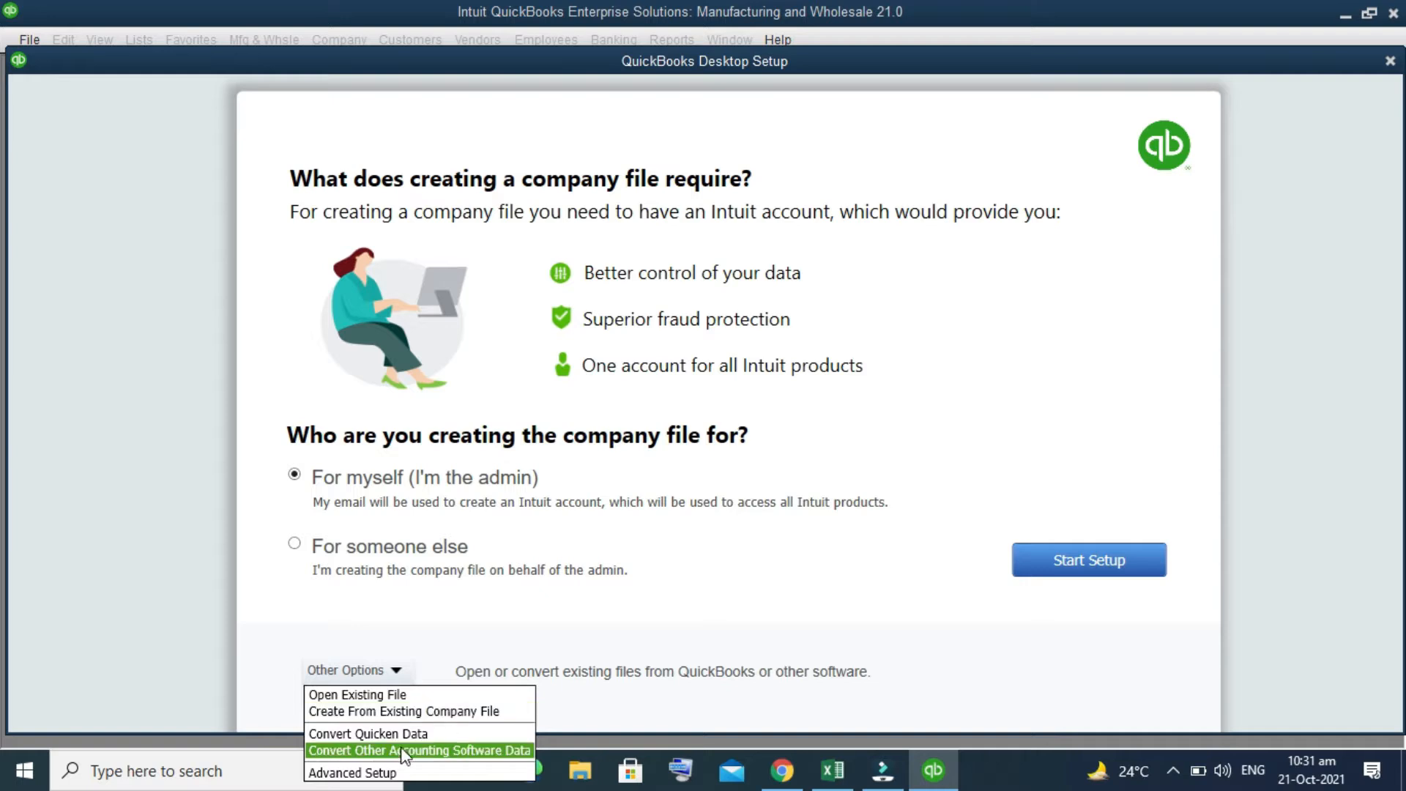
click(376, 772)
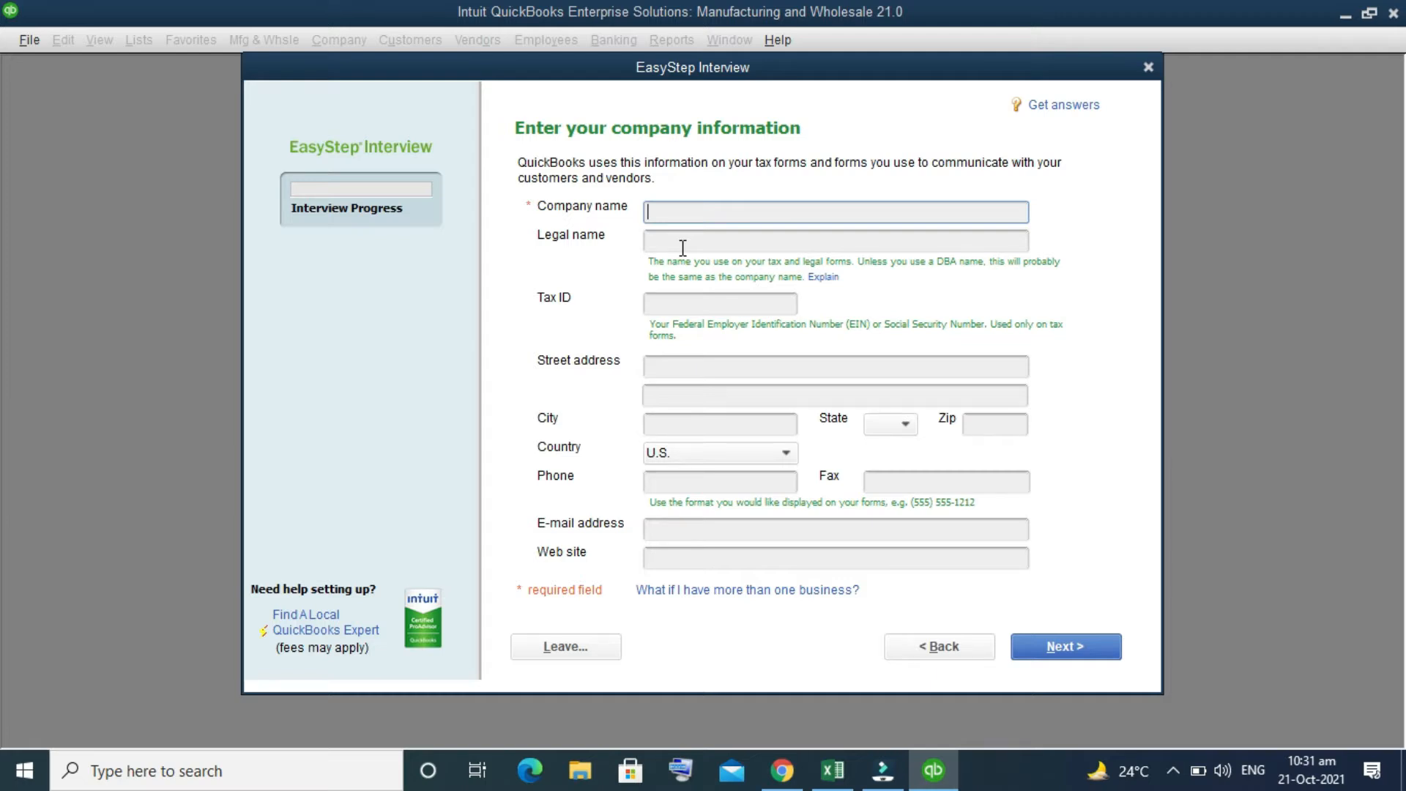
Step: Enter "Roshan Entperises Pvt. ltd." as the company name and copy it into the legal name
text(Roa)
key(BackSpace)
text(shan Entperises Pvt. ltd.)
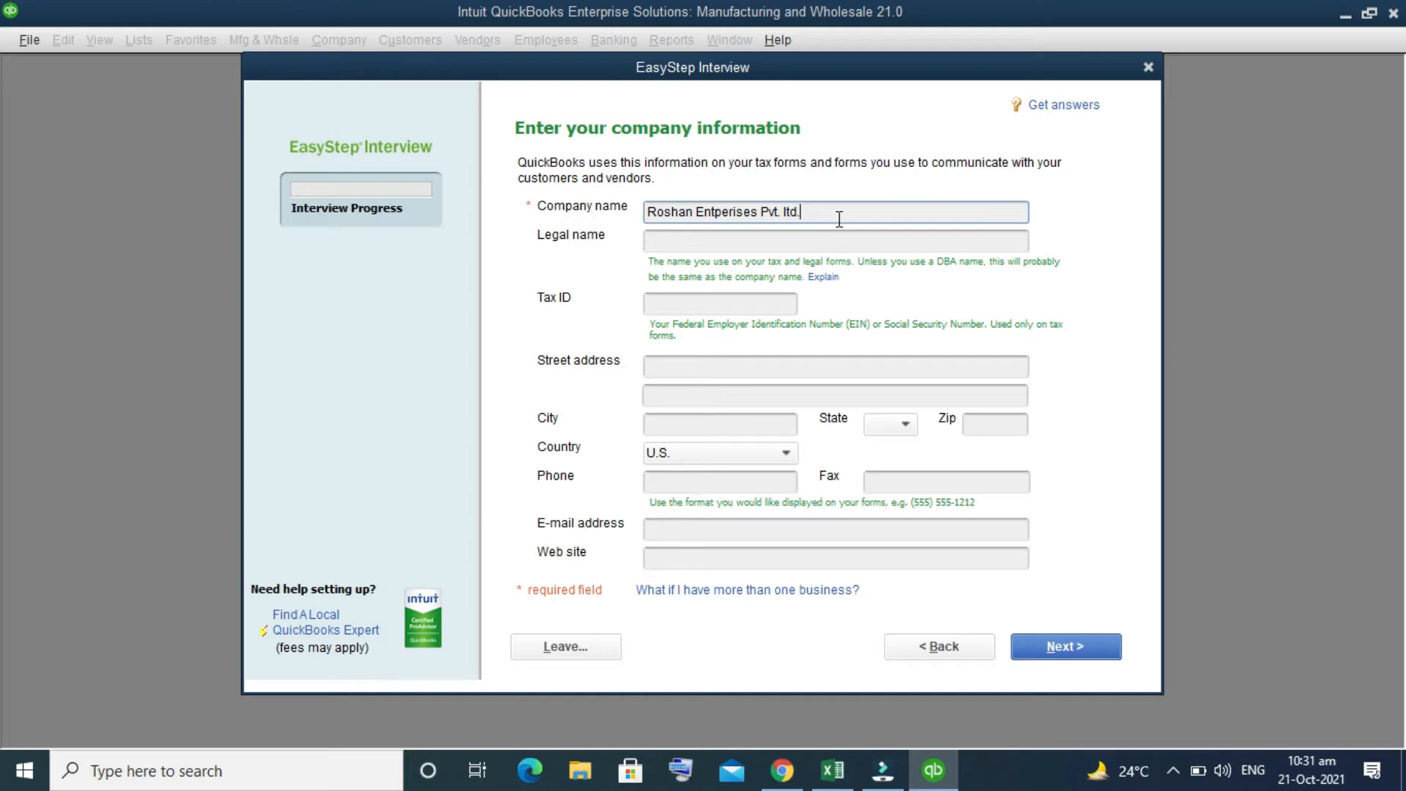
drag(841, 219, 493, 245)
key(ctrl+c)
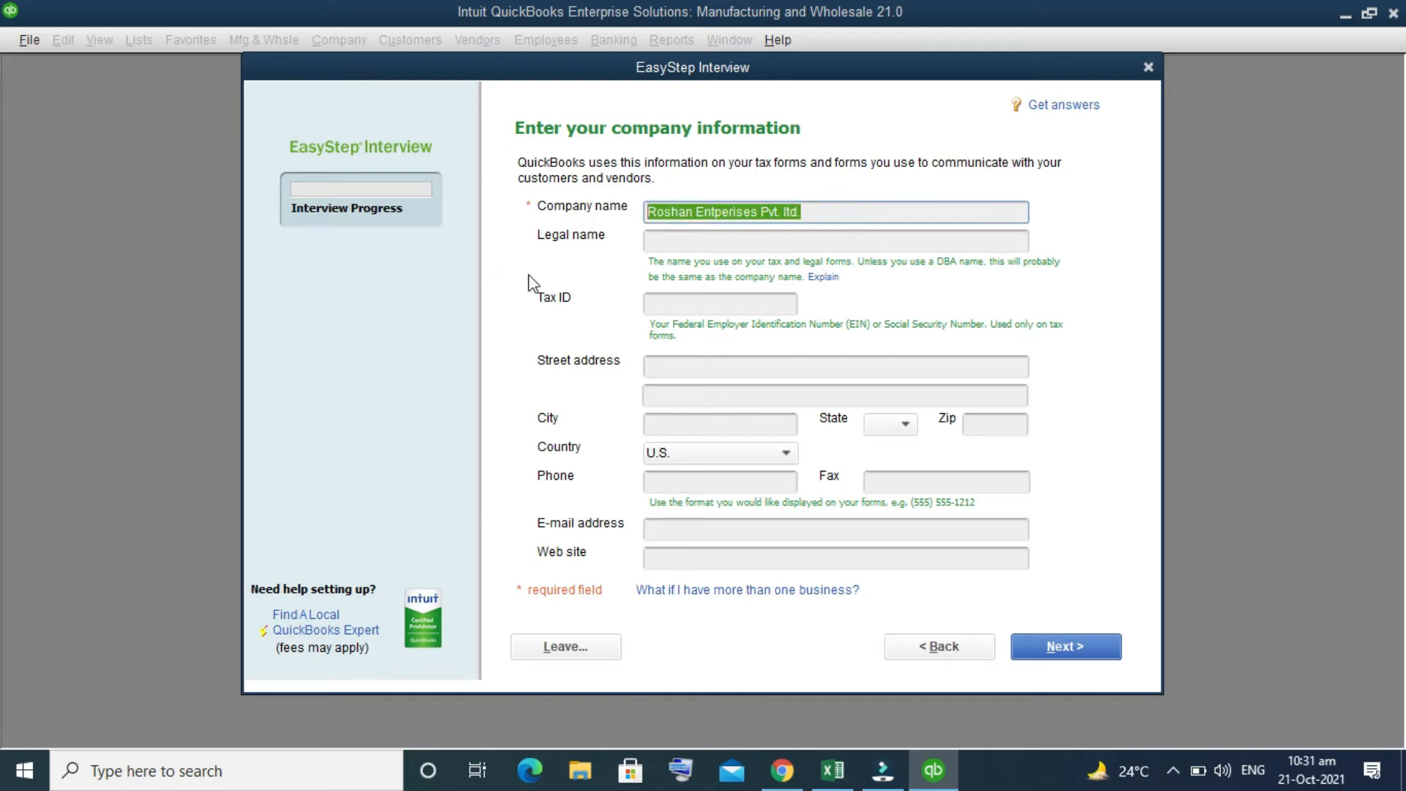
click(699, 244)
key(ctrl+v)
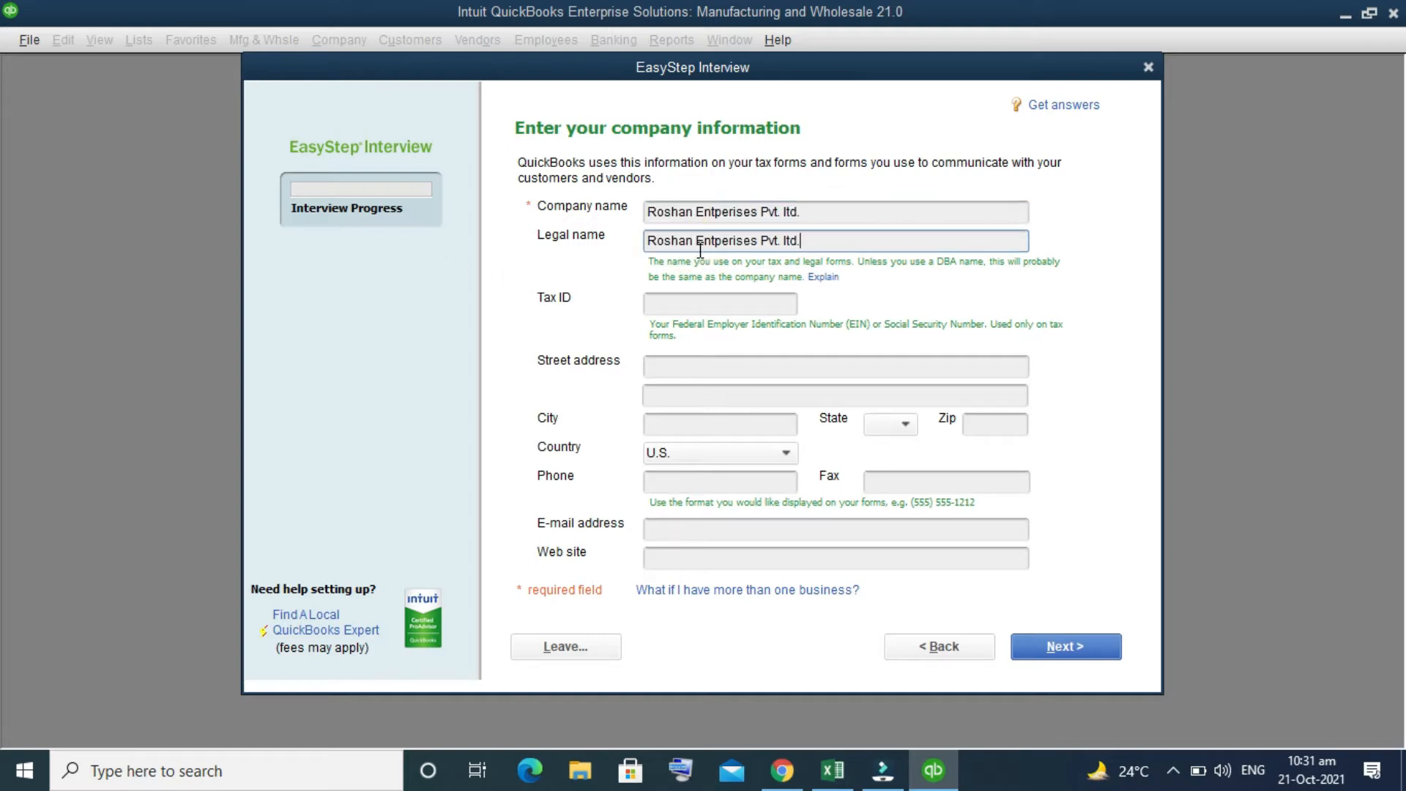
Step: Enter the company's tax ID as eight digits without a hyphen
click(705, 298)
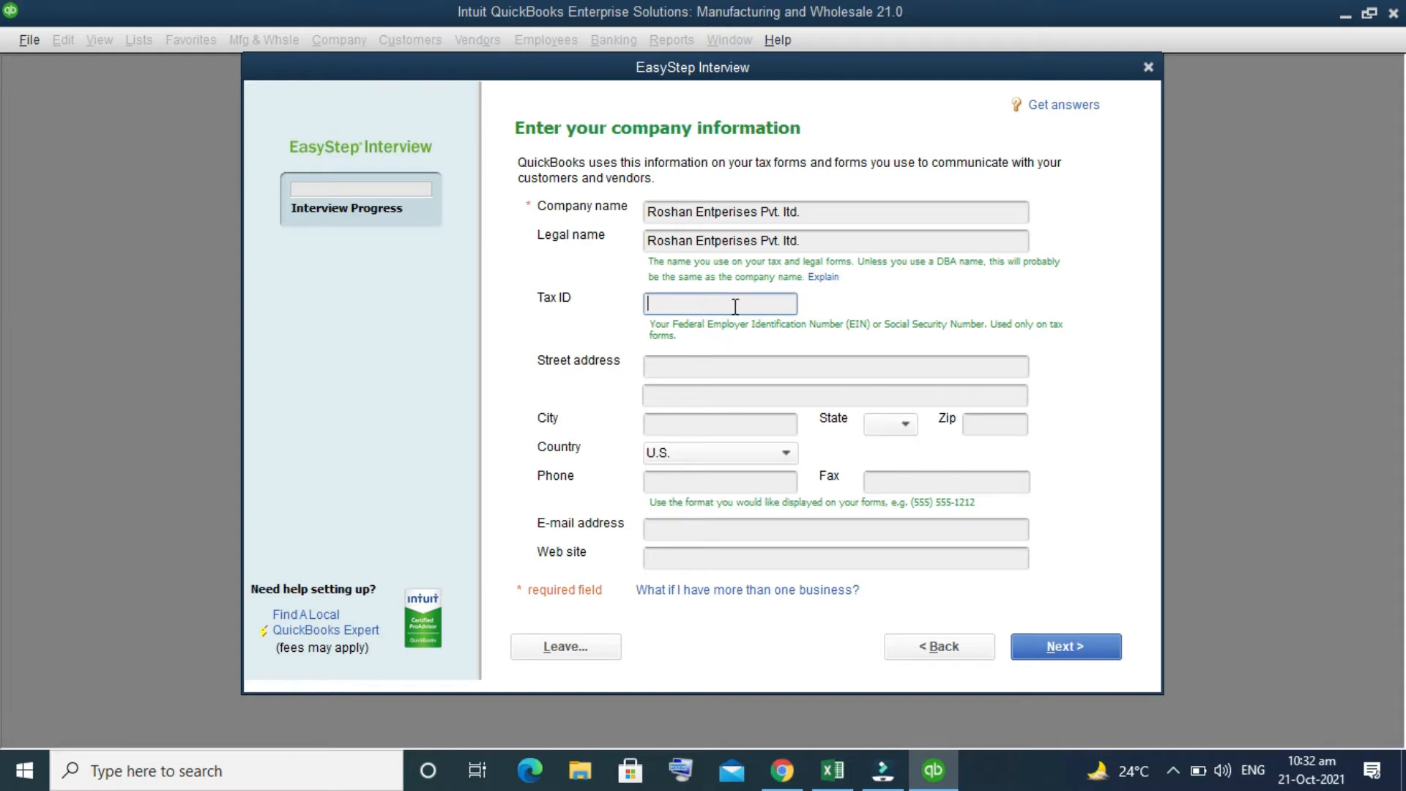
Step: Enter the company's street address on the first address line, leaving out the city
click(770, 367)
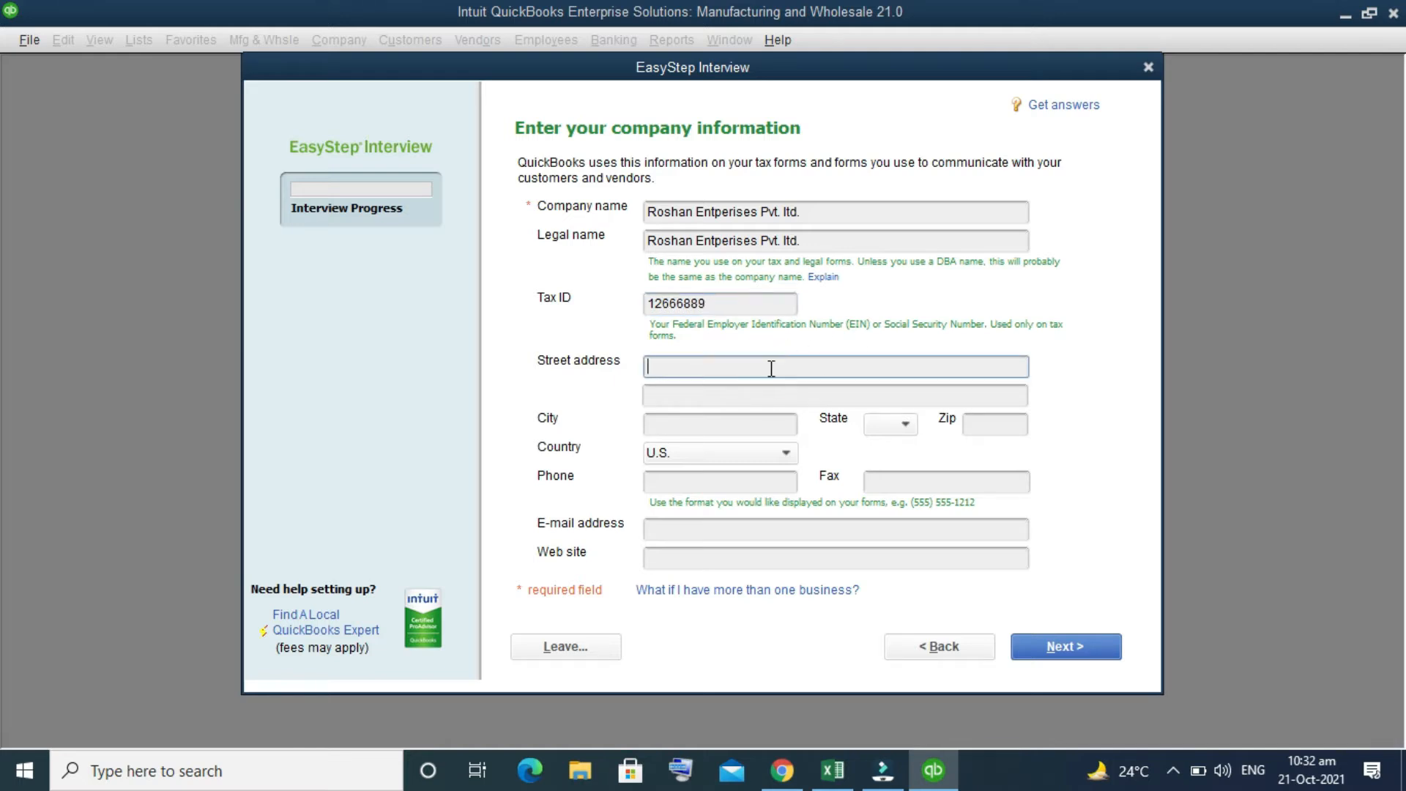
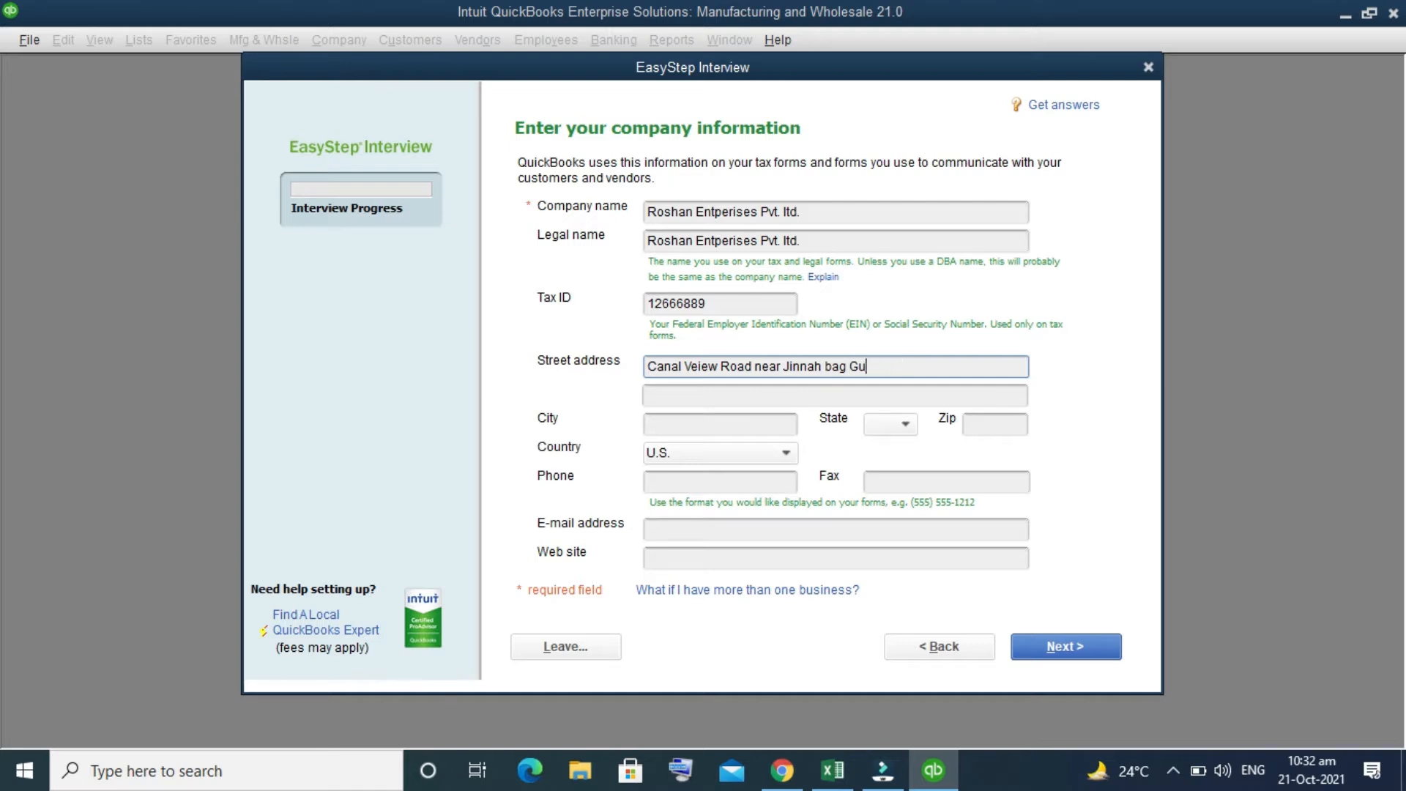
key(BackSpace)
key(BackSpace)
key(BackSpace)
key(BackSpace)
key(BackSpace)
key(BackSpace)
Step: Fill in the city and ZIP code of the company's address
click(734, 433)
text(Gujr)
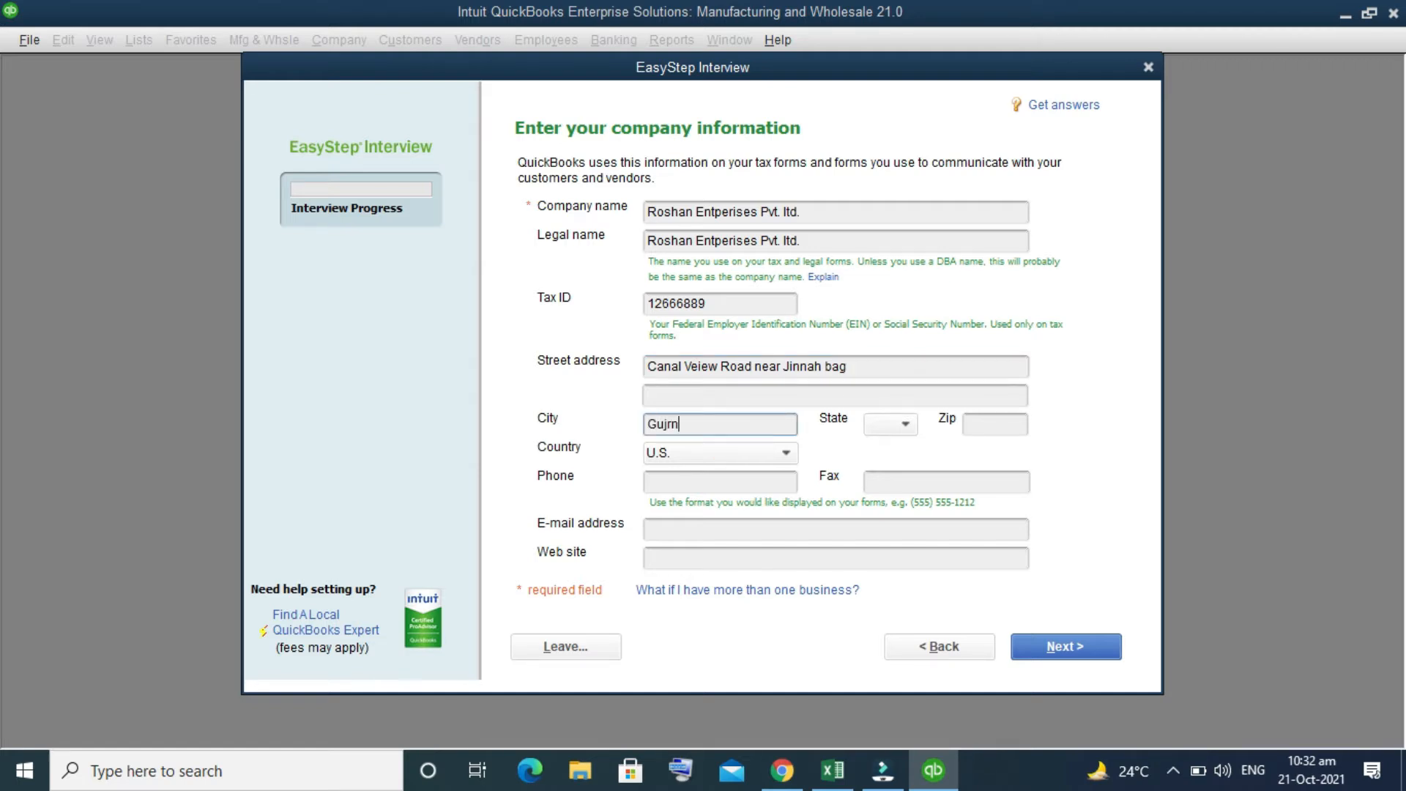
text(anwala)
click(982, 428)
text(52250)
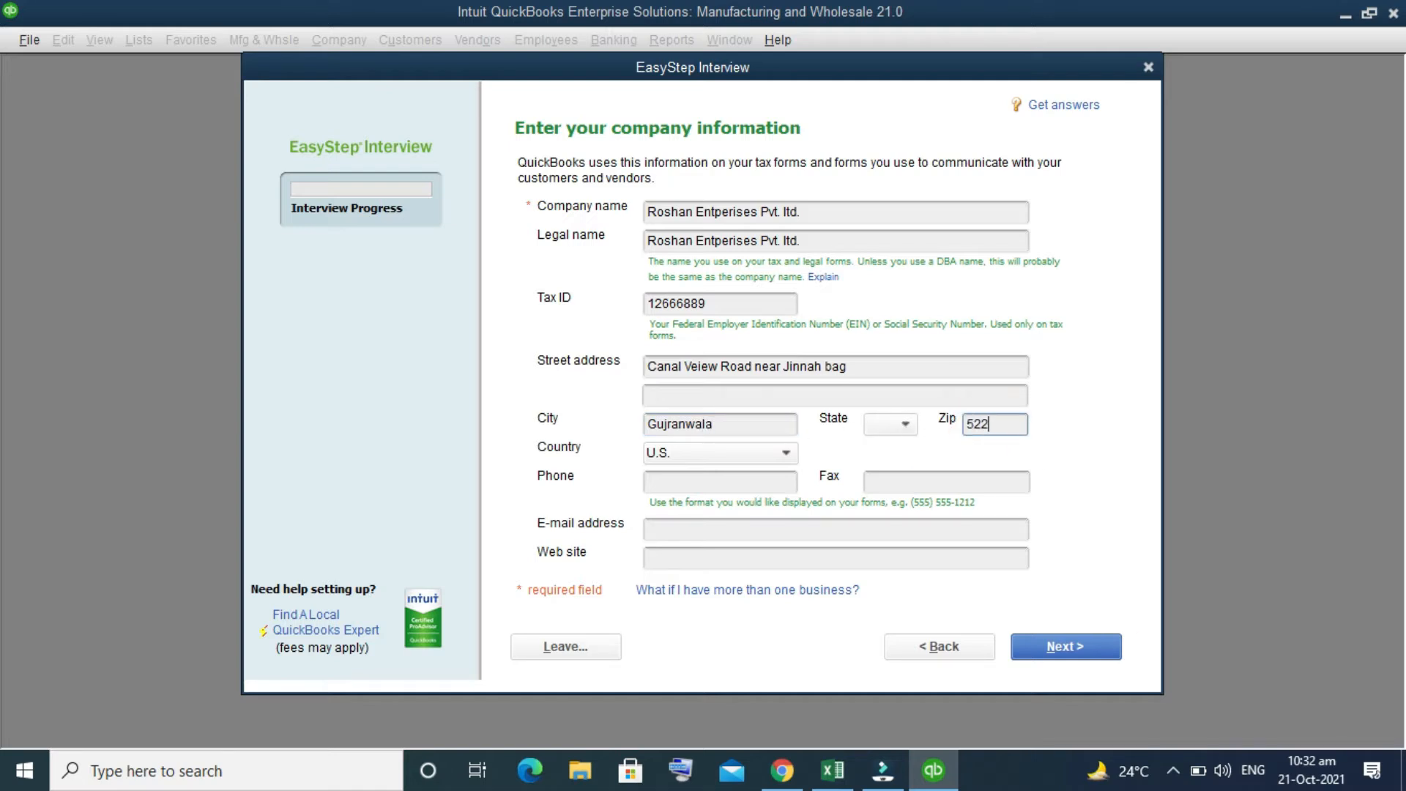
Step: Leave the state blank and set the company's country to Other
click(906, 425)
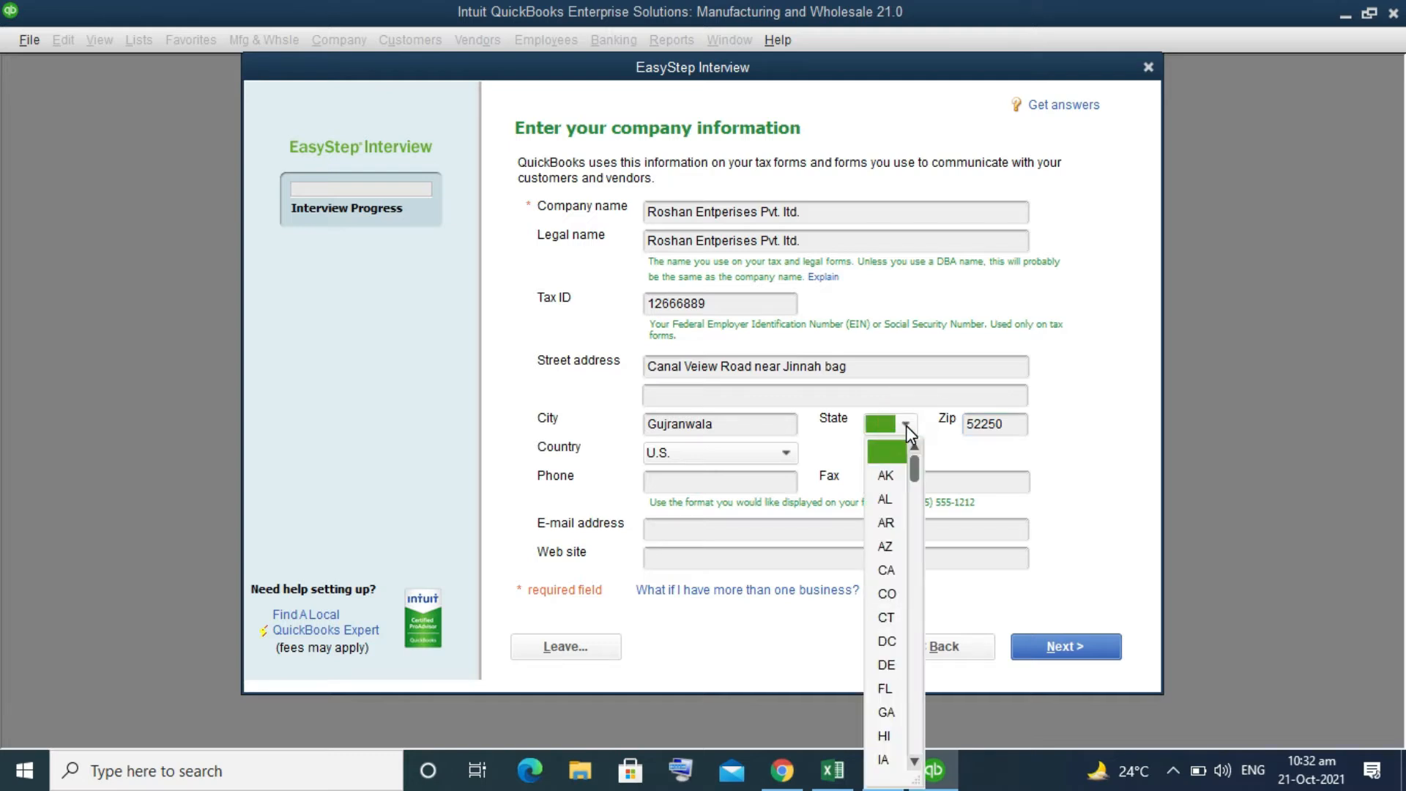
click(906, 425)
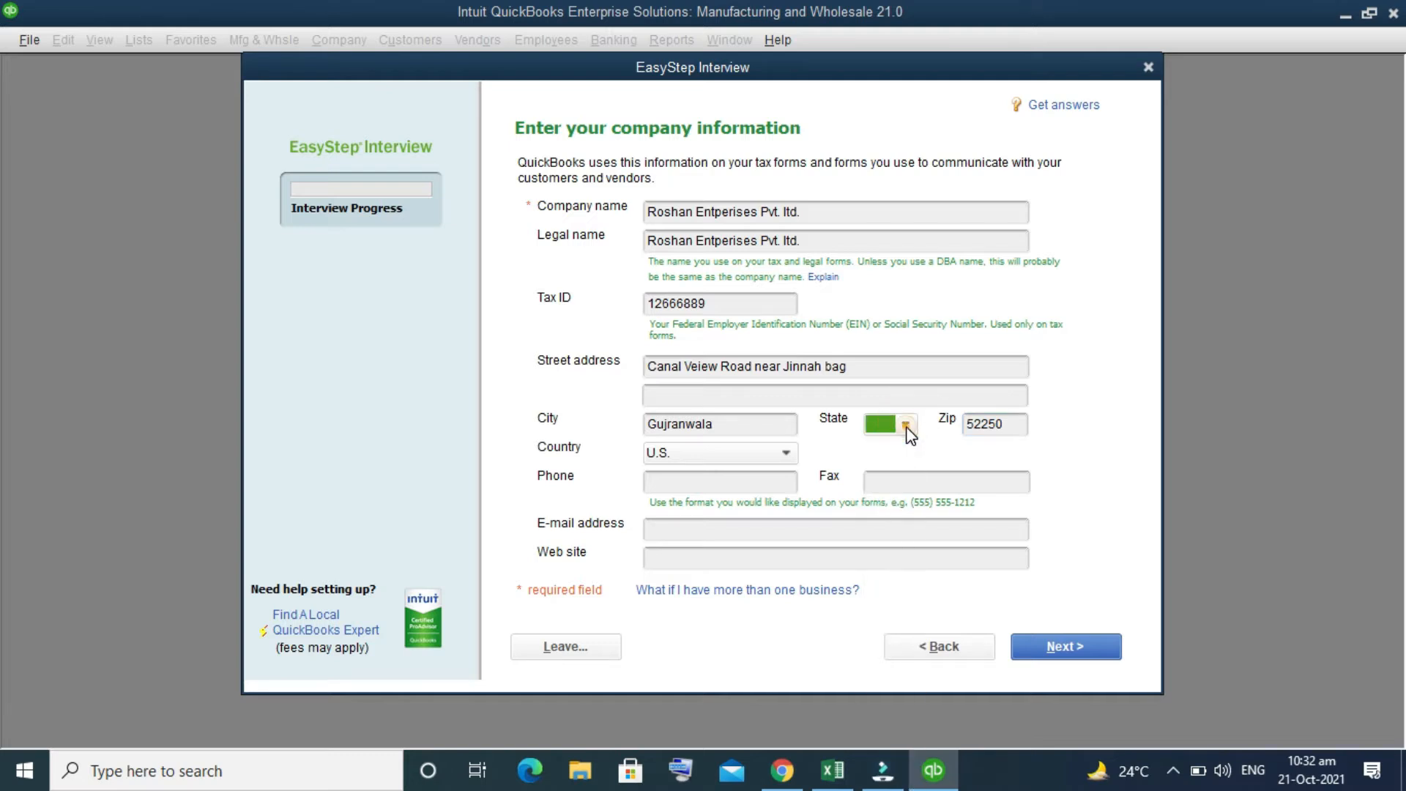
click(780, 456)
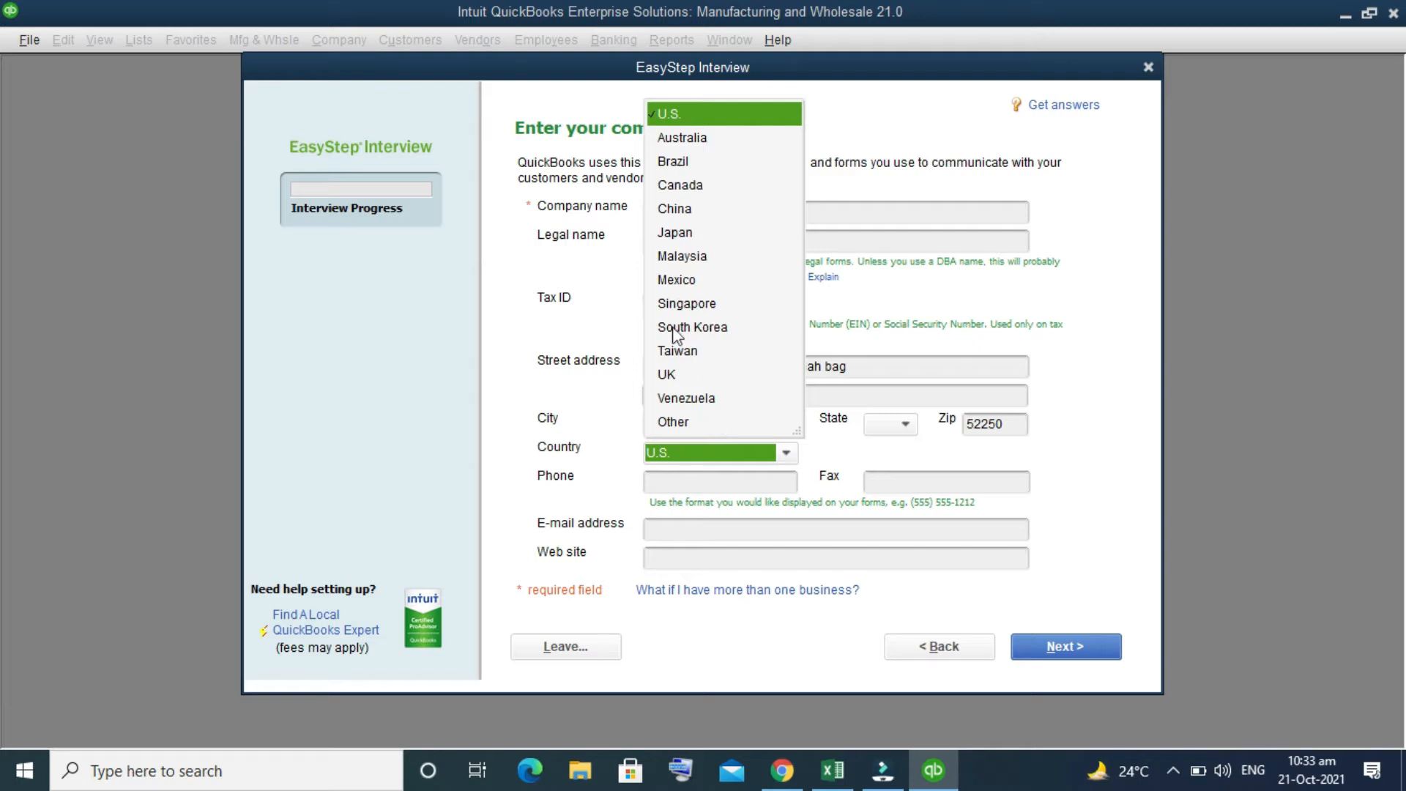
click(682, 425)
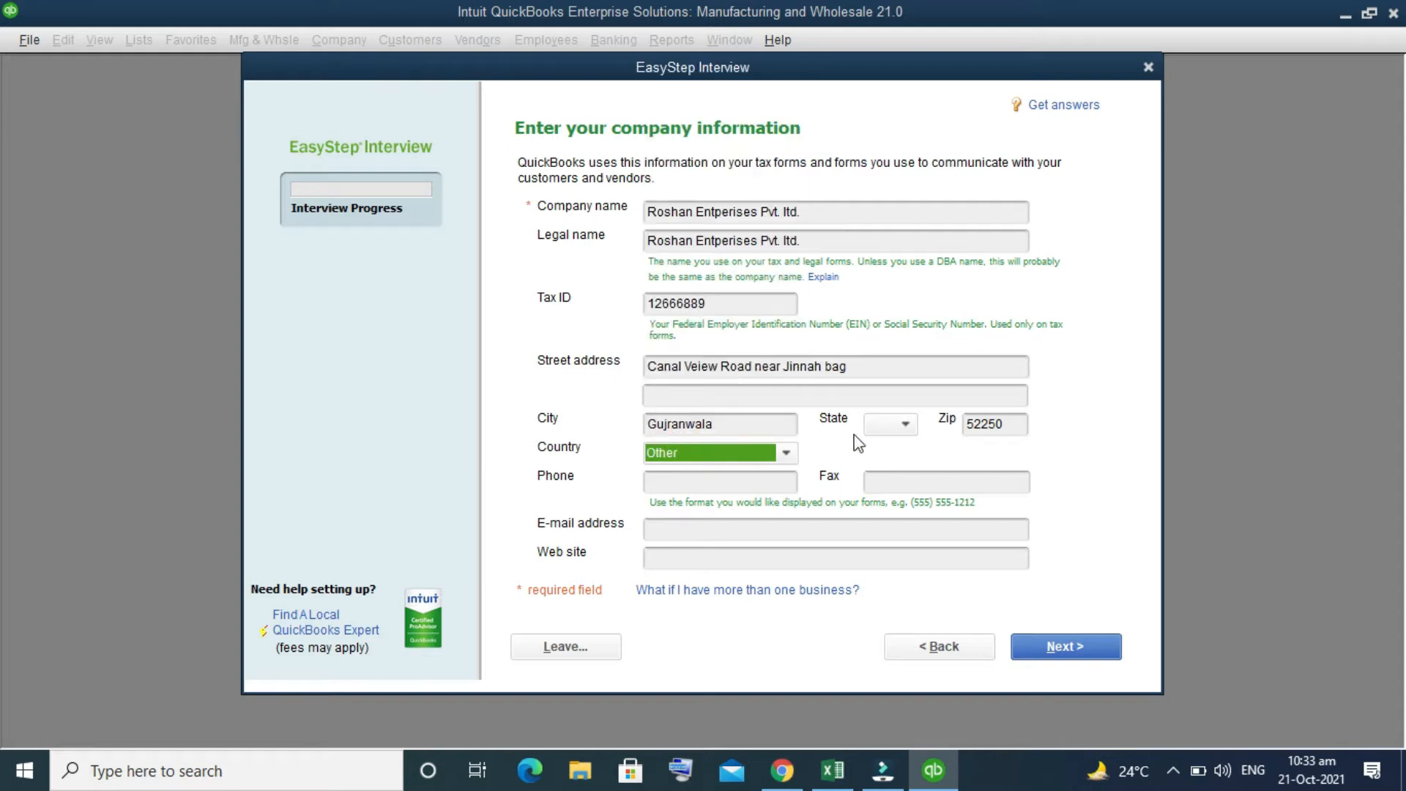
Step: Enter the company's phone number, leave fax, e-mail and web site blank, and submit the company information
click(738, 479)
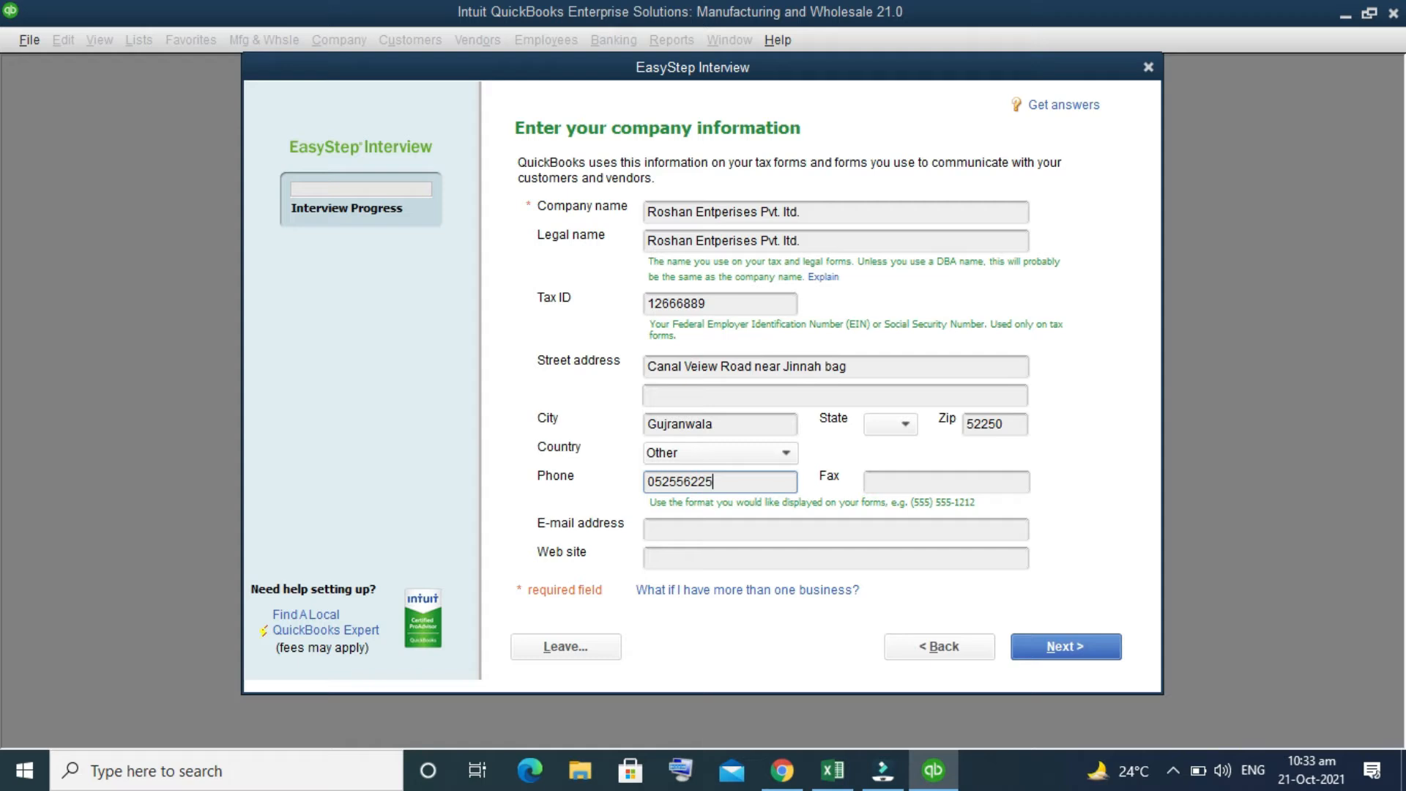
click(918, 484)
click(783, 532)
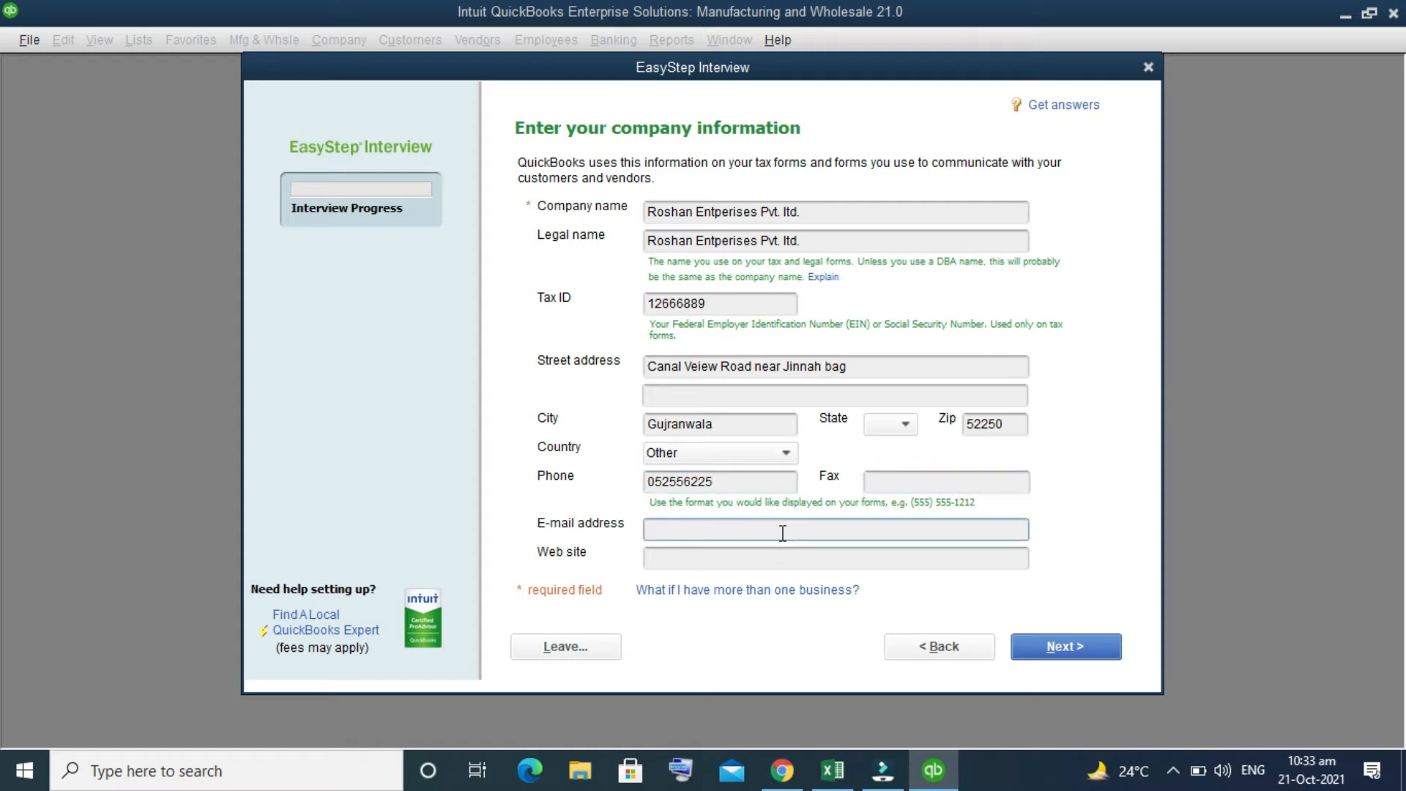
click(776, 558)
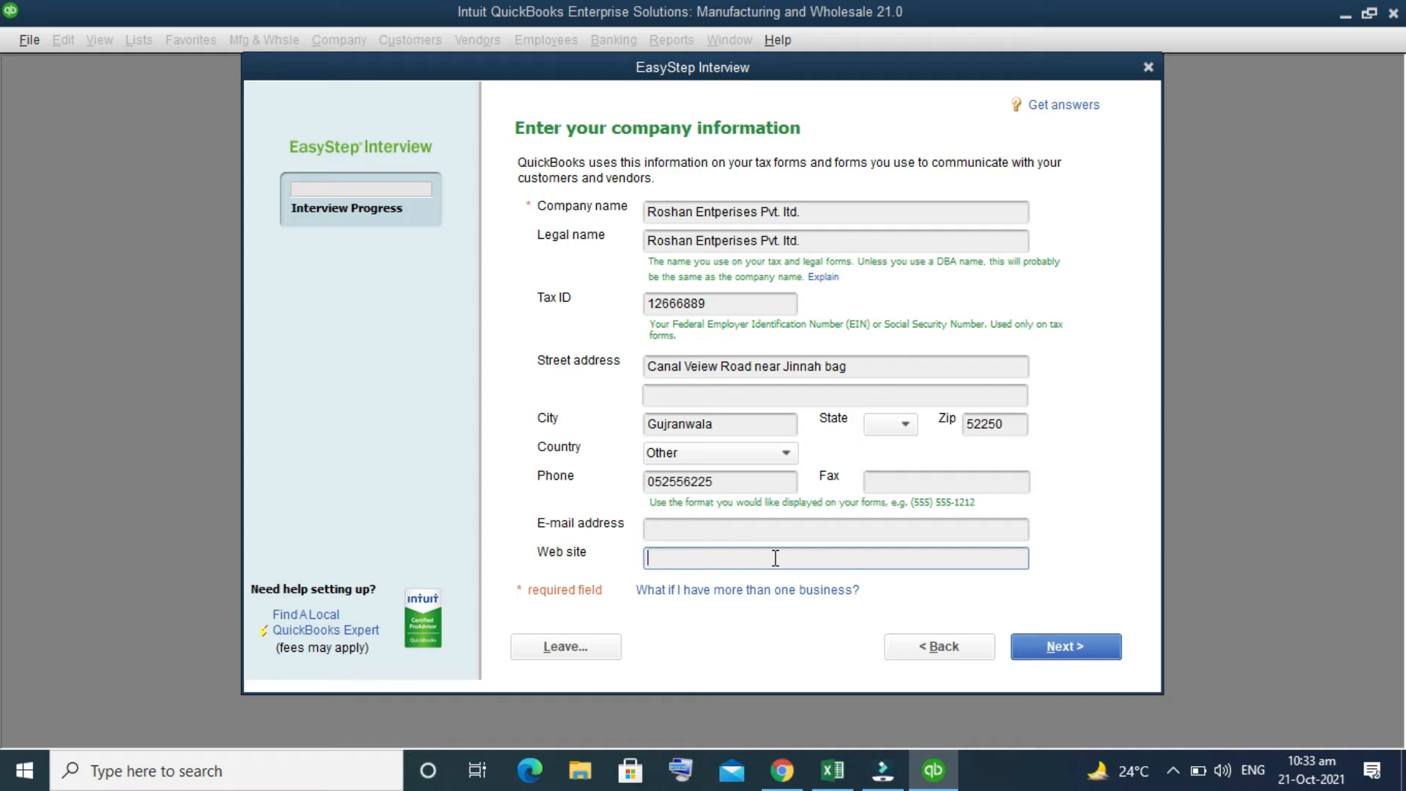
click(1068, 643)
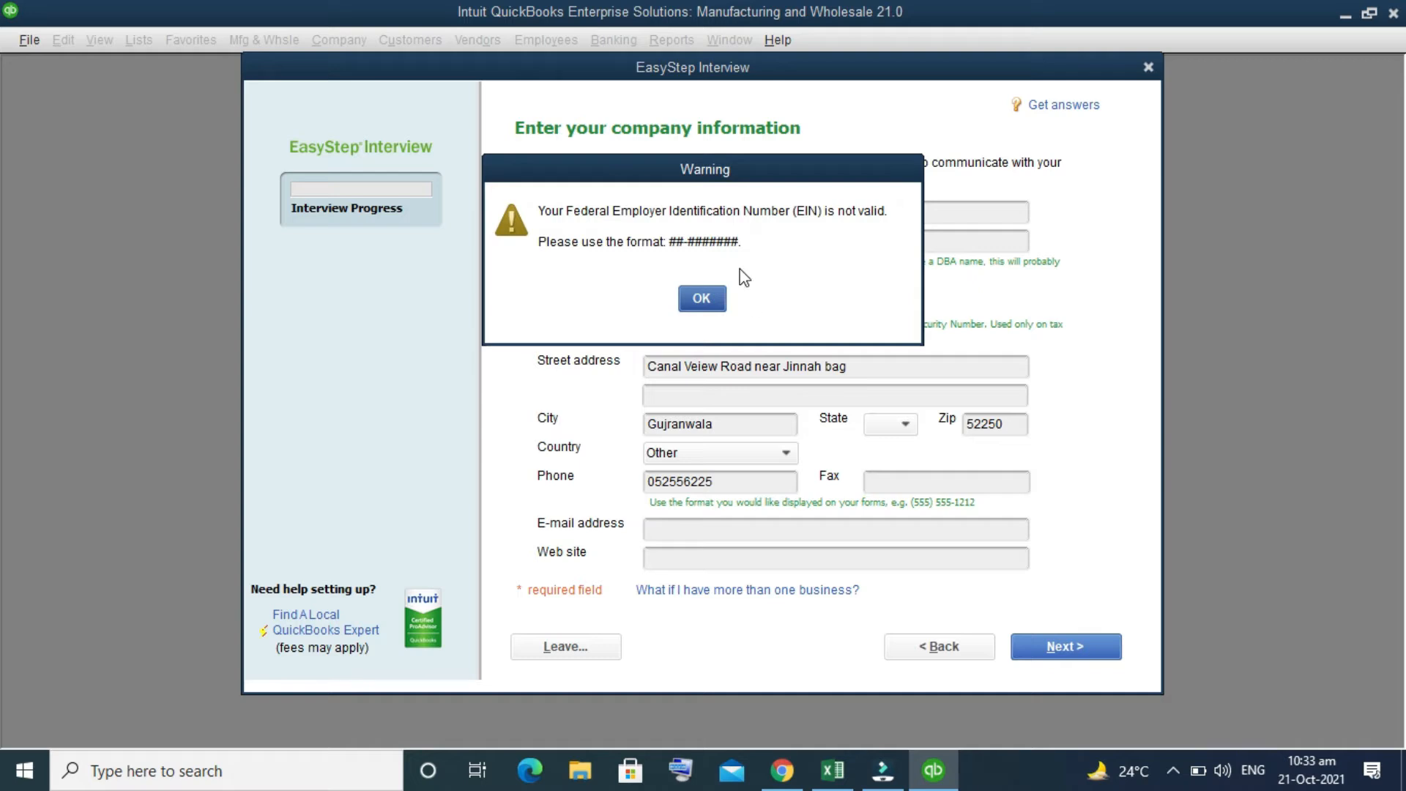
Step: Try to submit the company information with a hyphen inserted after the first two digits of the tax ID
click(703, 298)
click(664, 303)
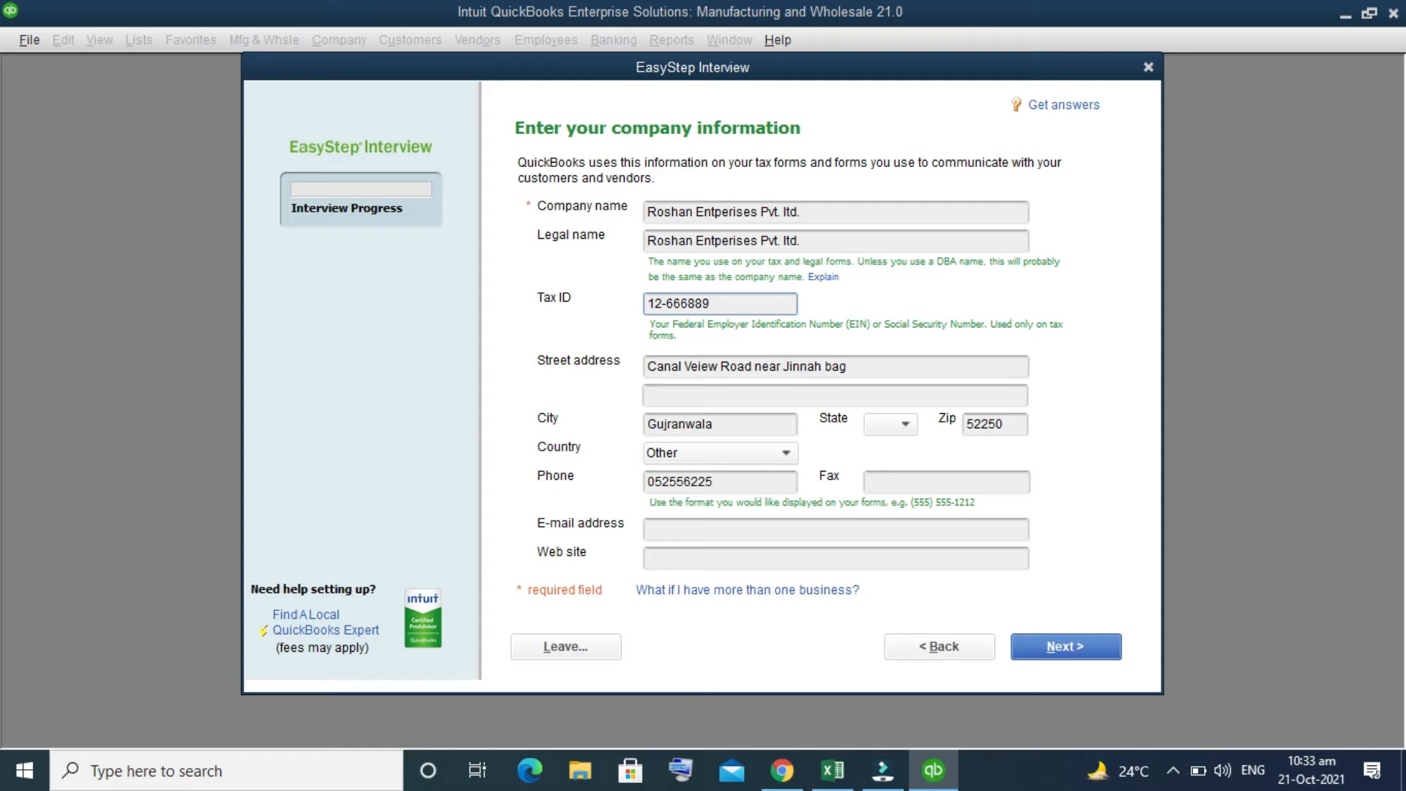
click(1081, 647)
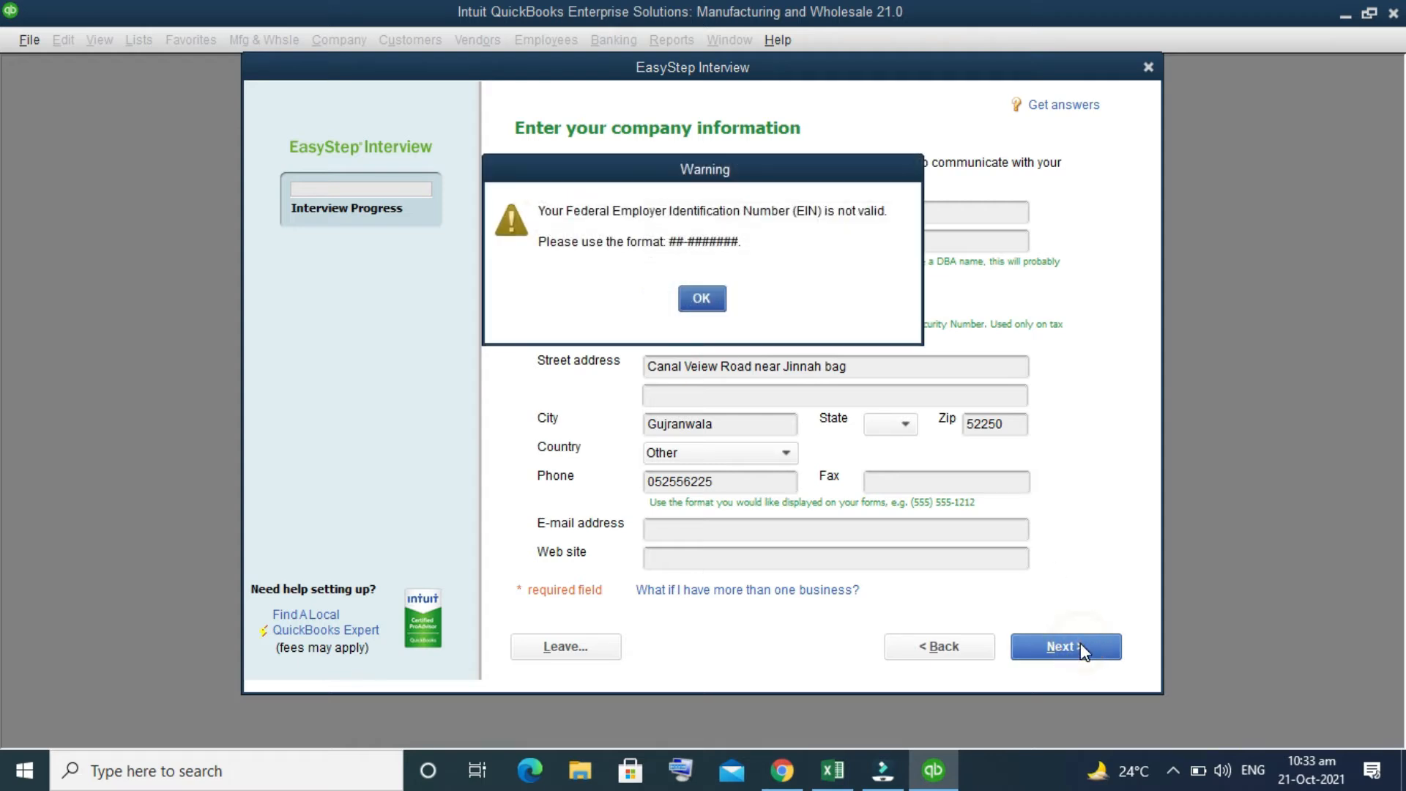
Step: Clear the tax ID and continue to the industry selection
click(701, 298)
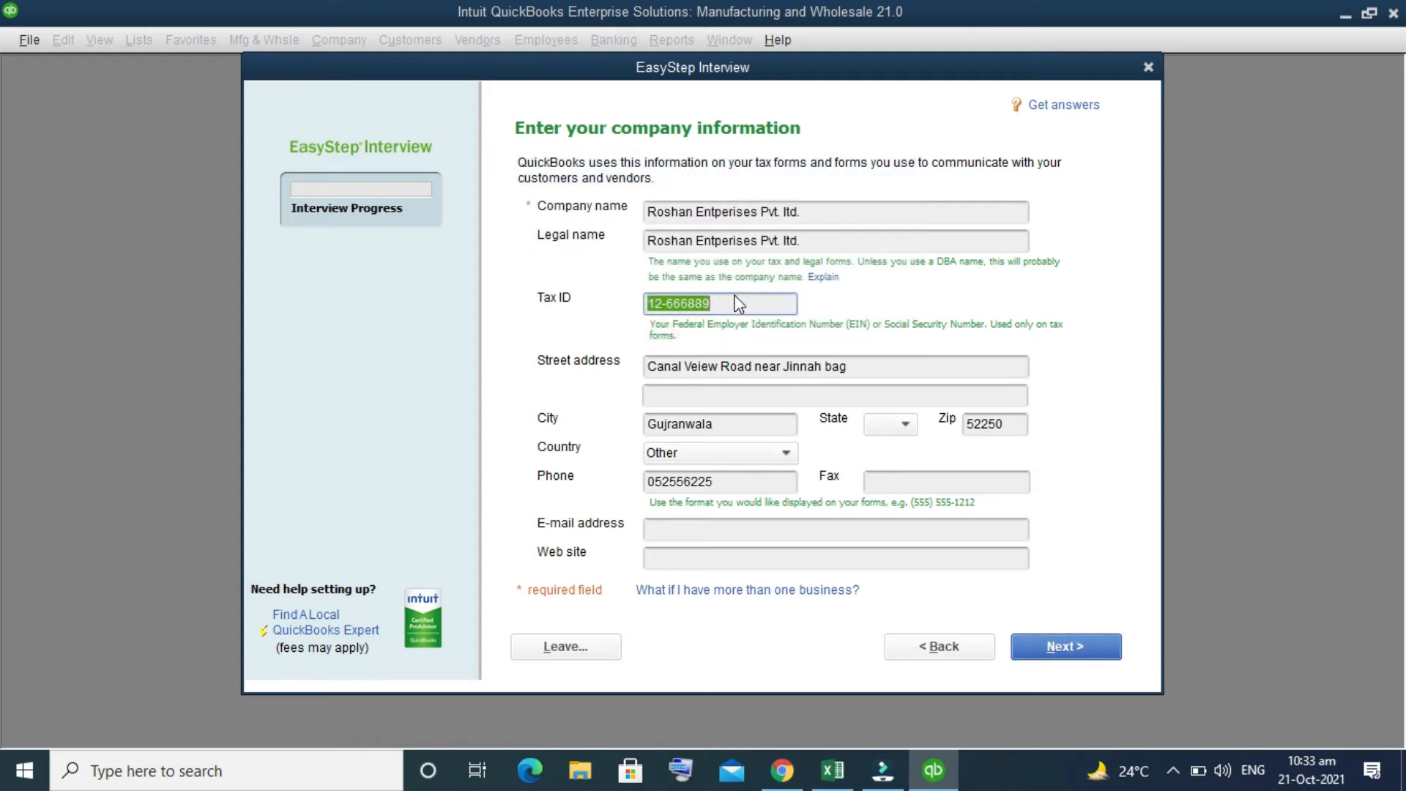
key(BackSpace)
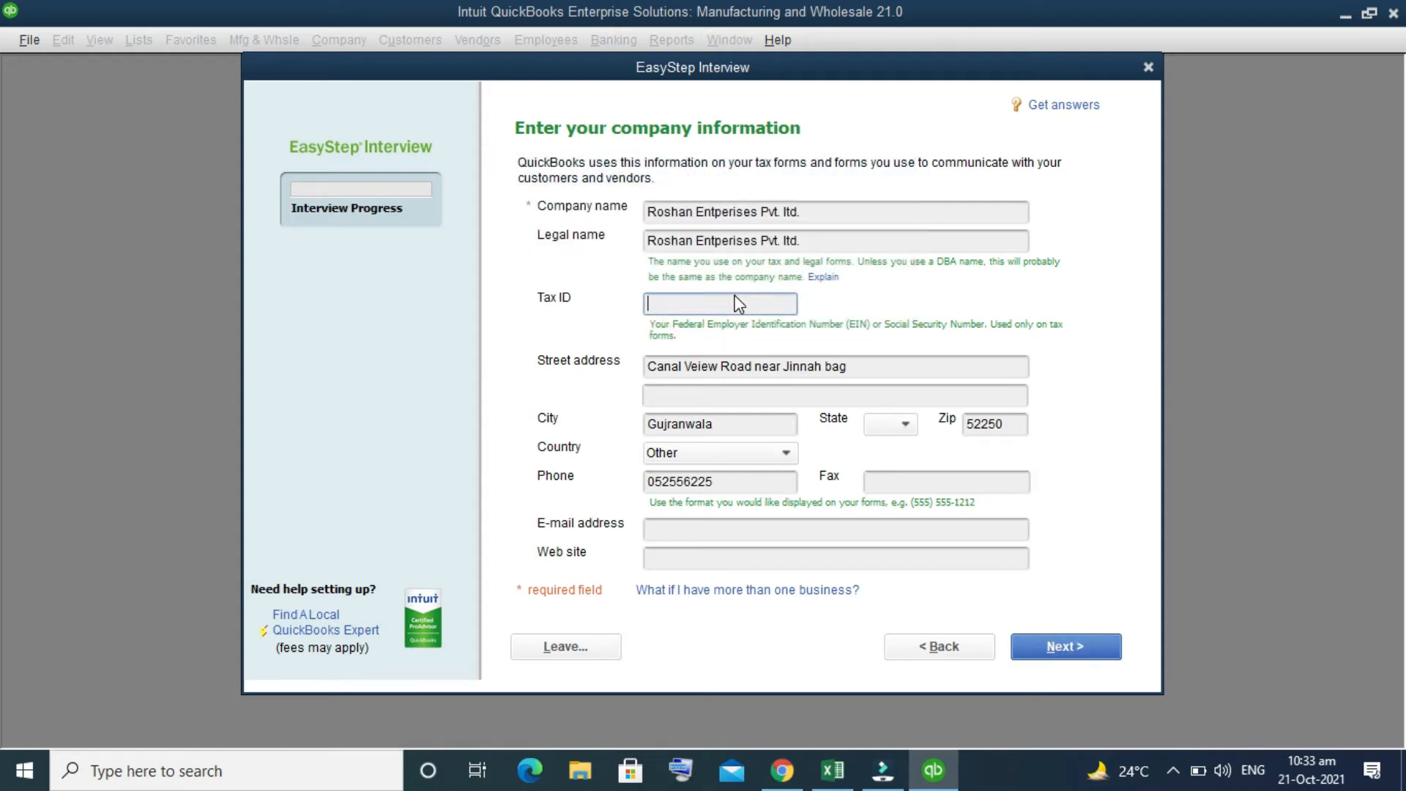
click(1086, 647)
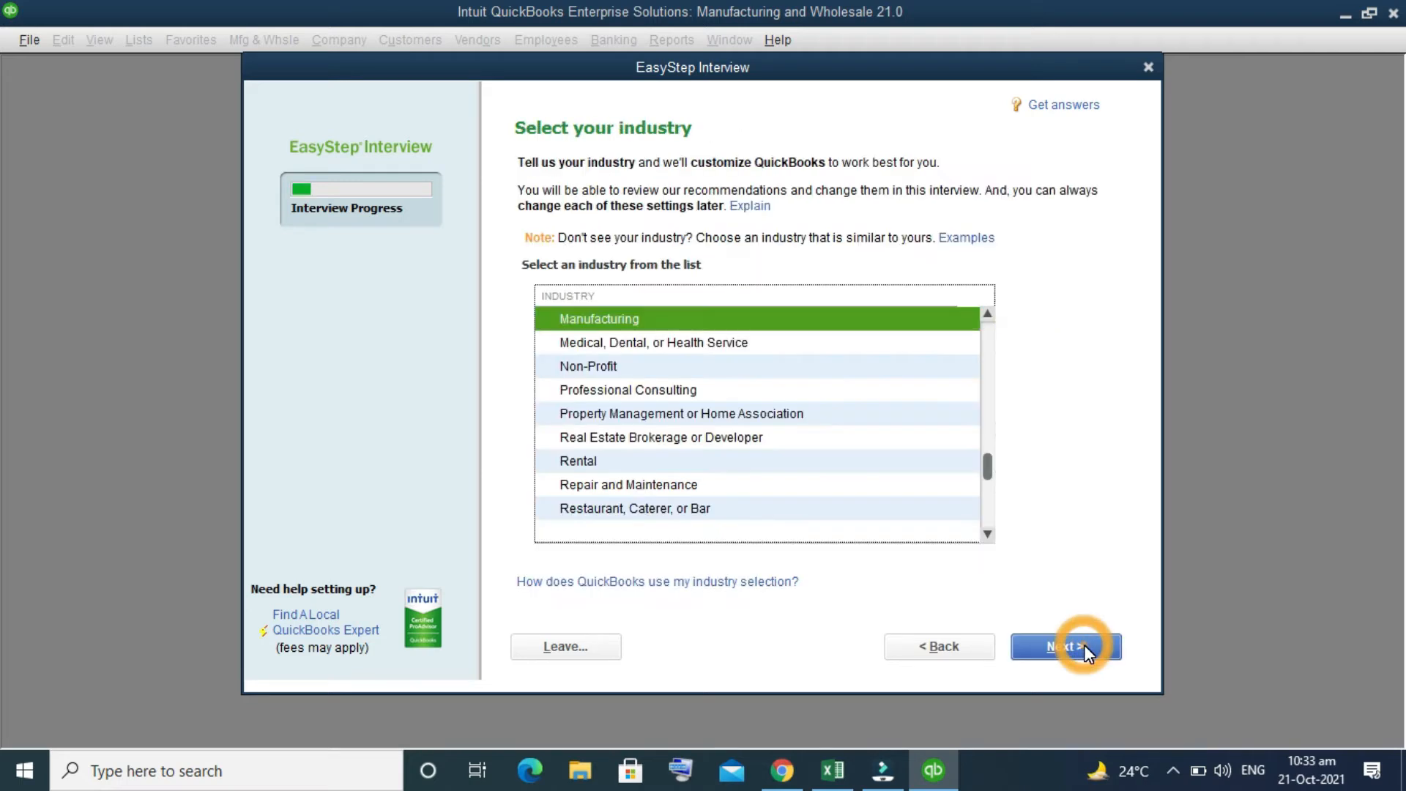
Step: Look through the industry list, choose Manufacturing as the company's industry and continue
scroll(716, 494, down, 2)
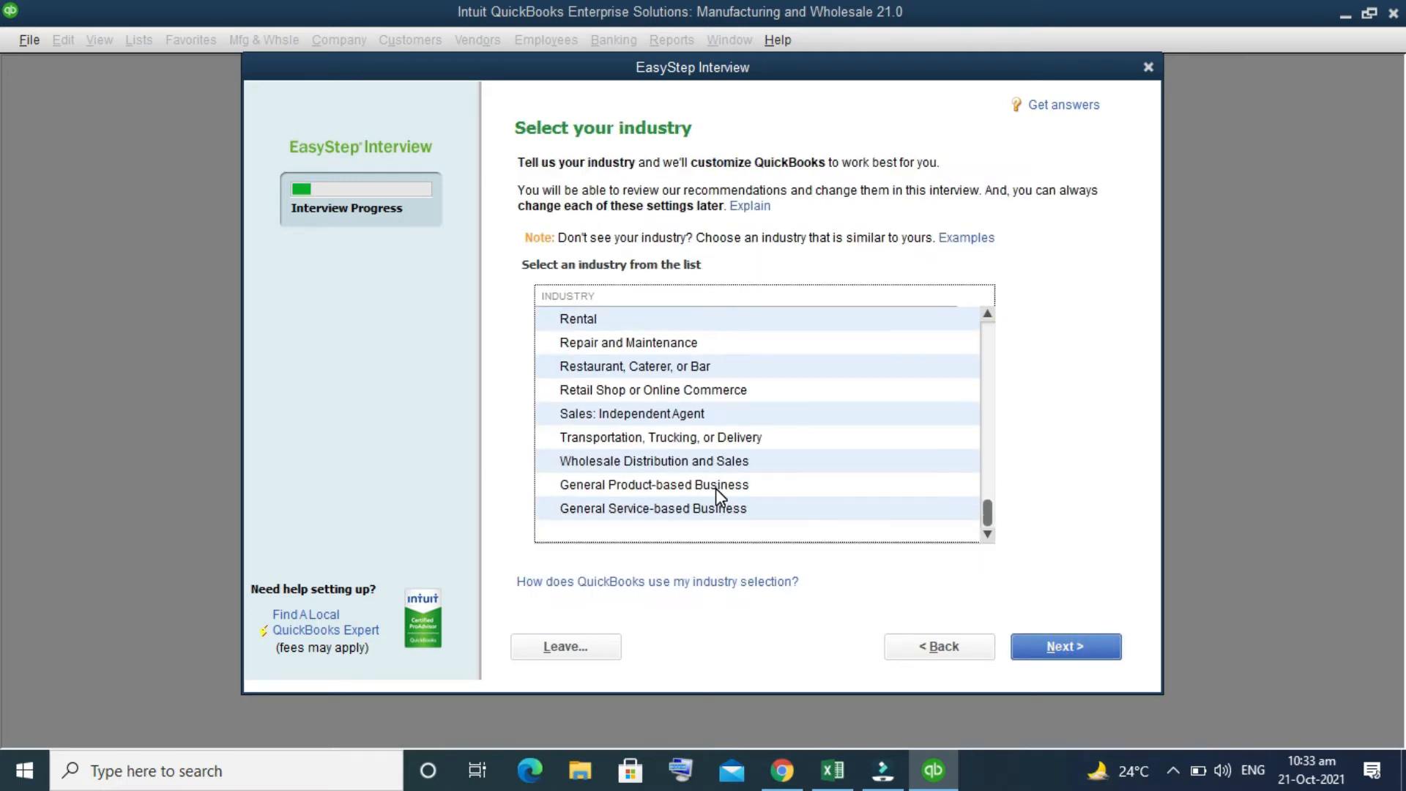
scroll(717, 494, up, 10)
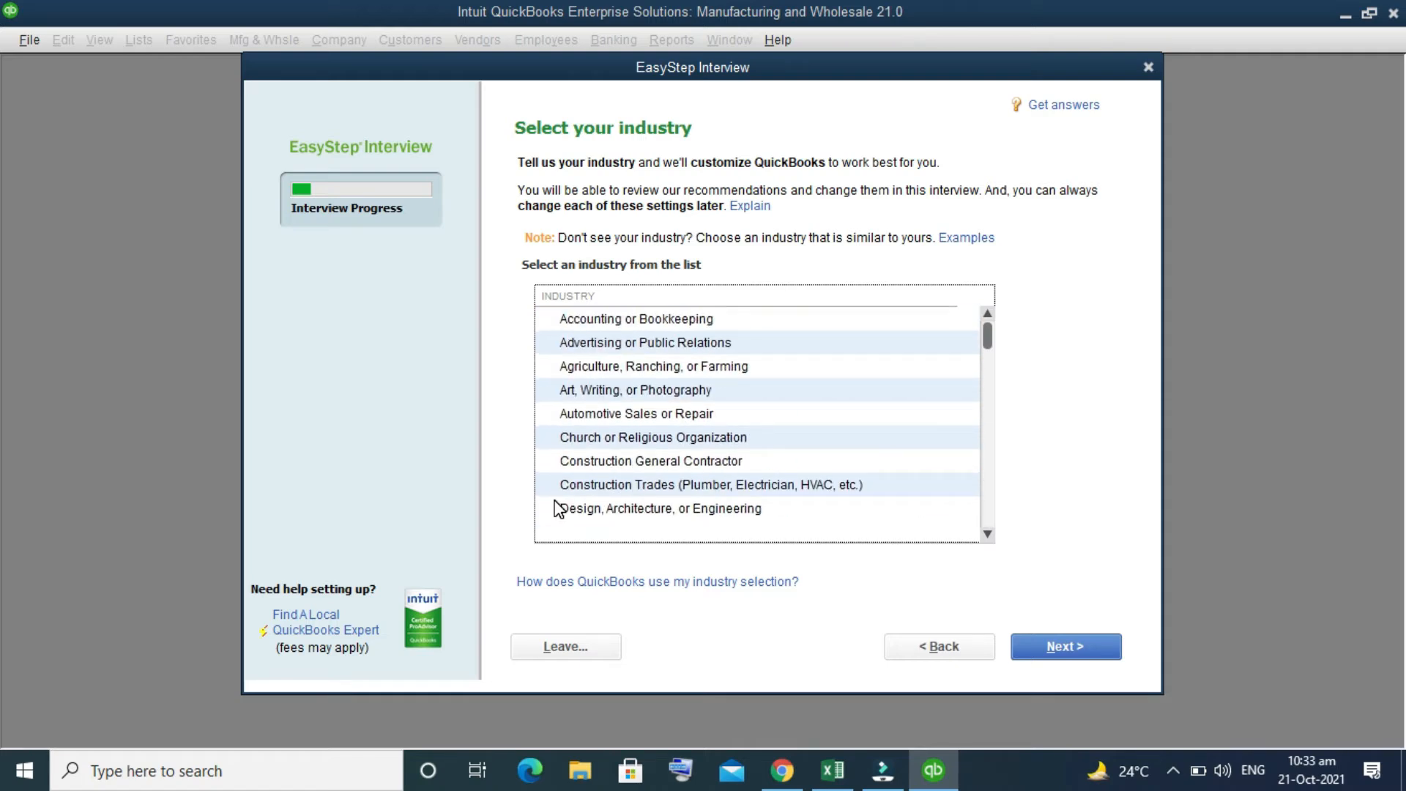
scroll(695, 403, down, 2)
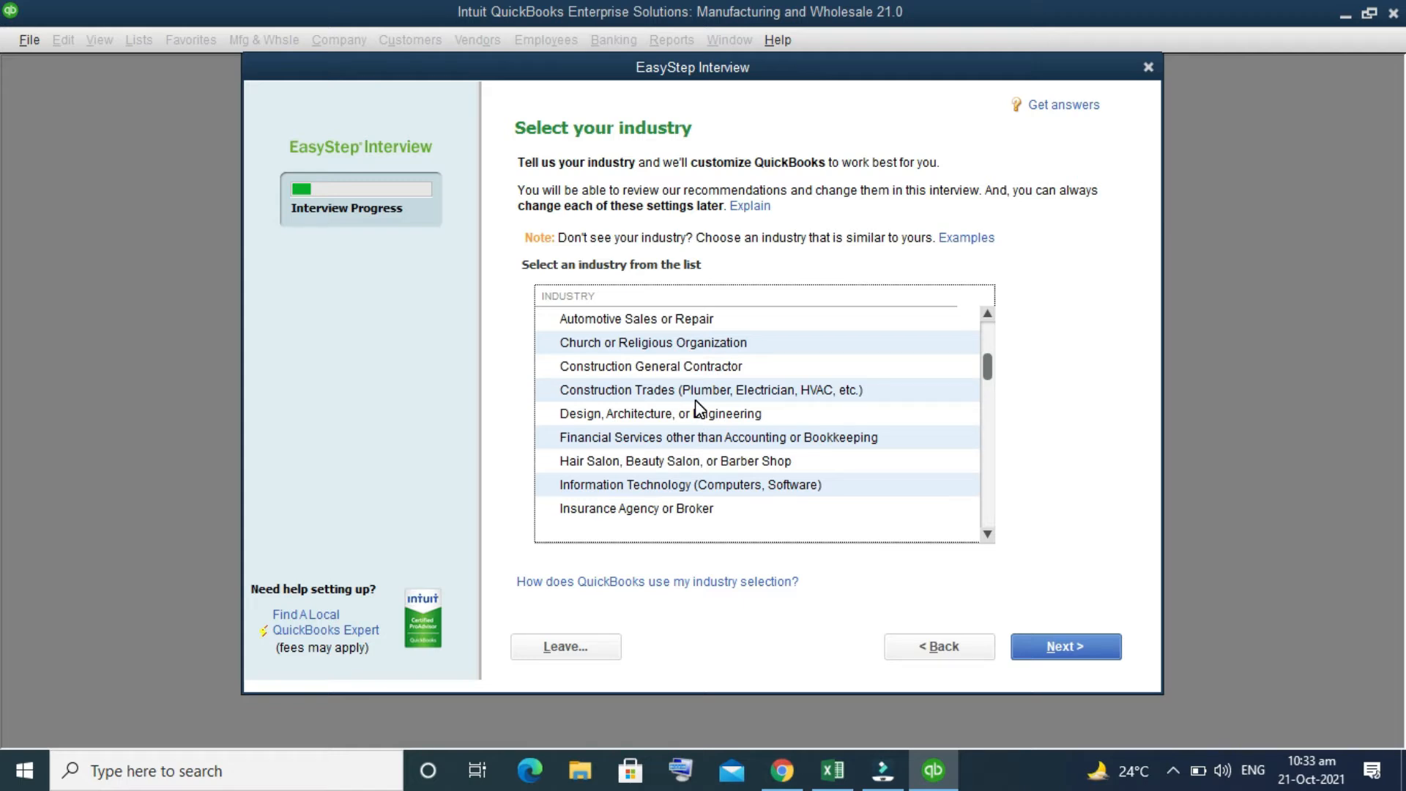
scroll(696, 403, down, 1)
scroll(696, 403, up, 3)
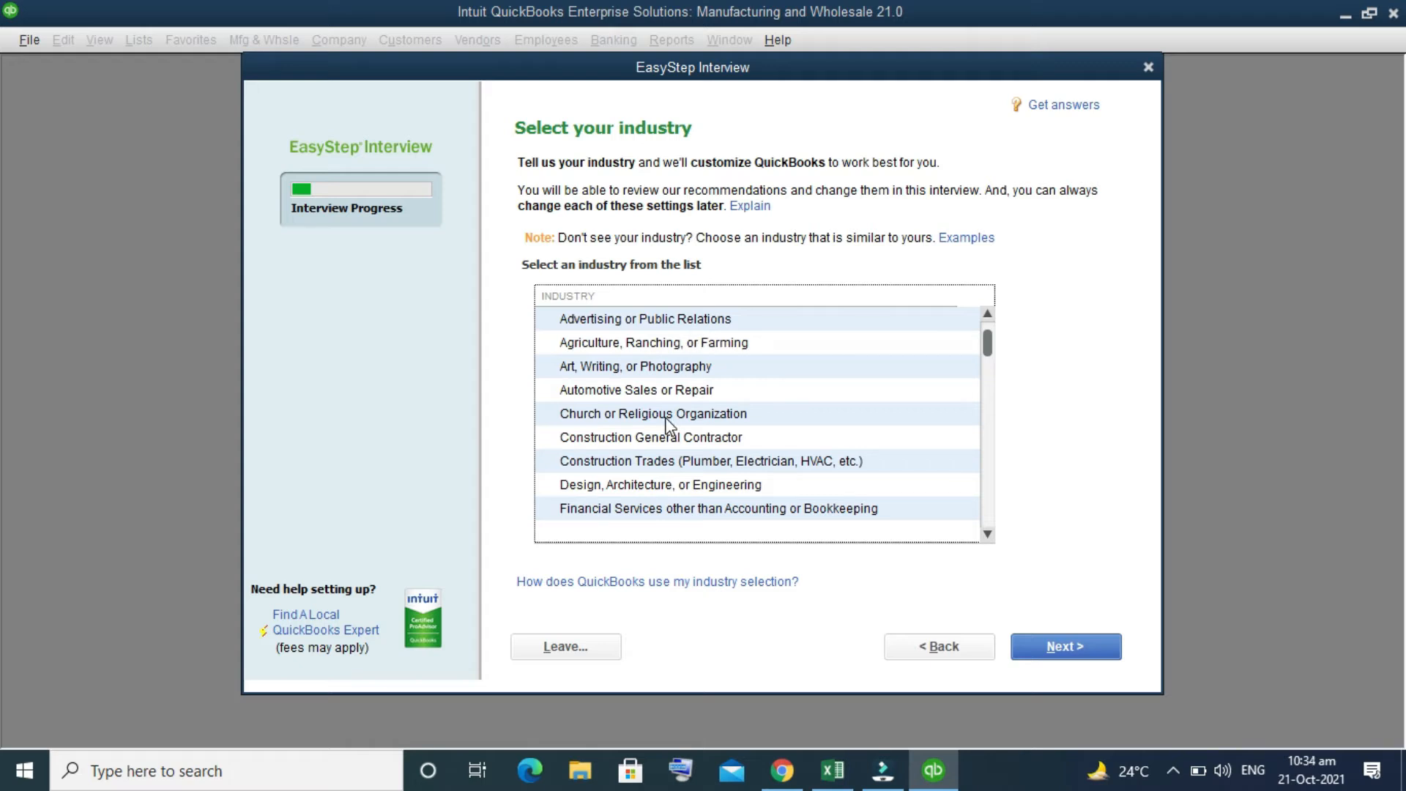
scroll(668, 425, down, 1)
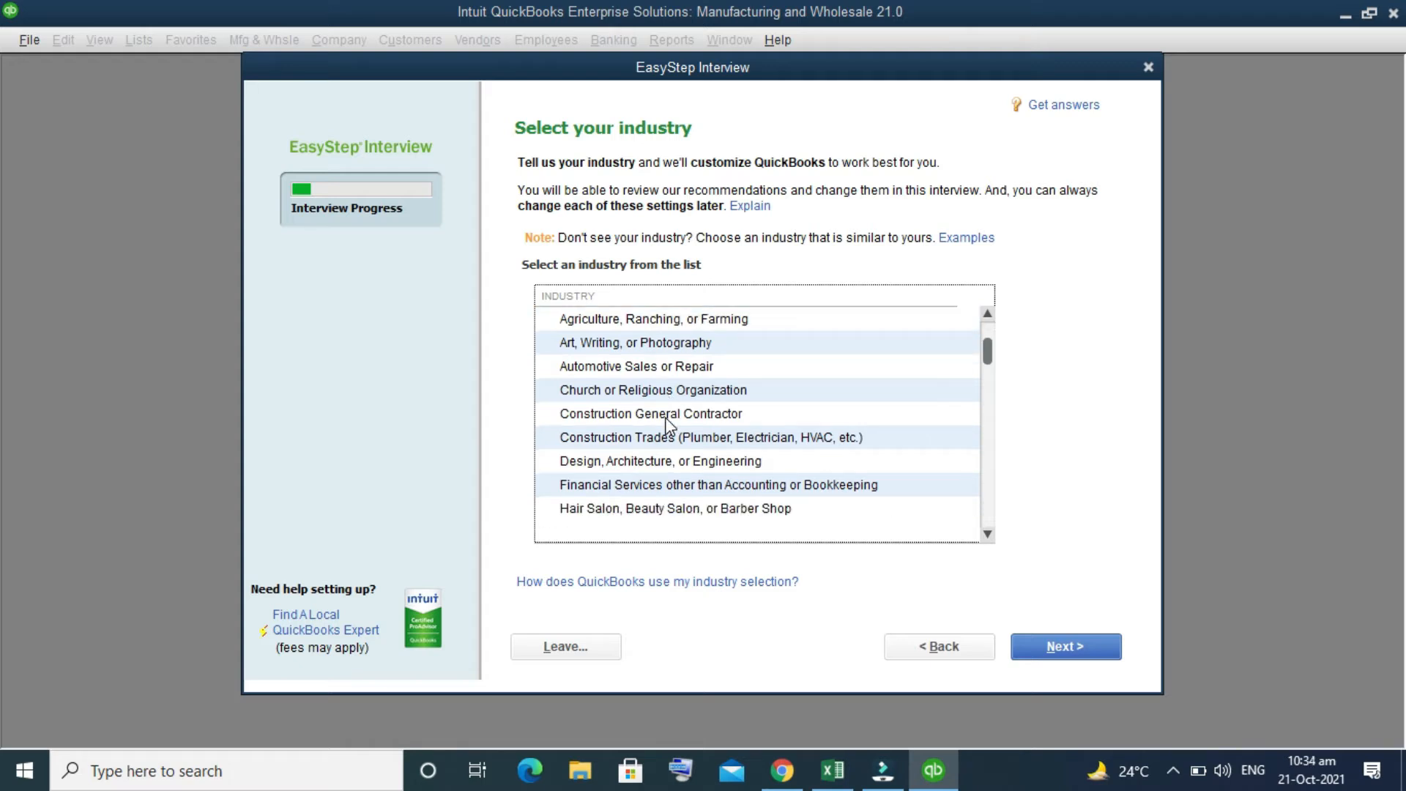
scroll(668, 425, down, 7)
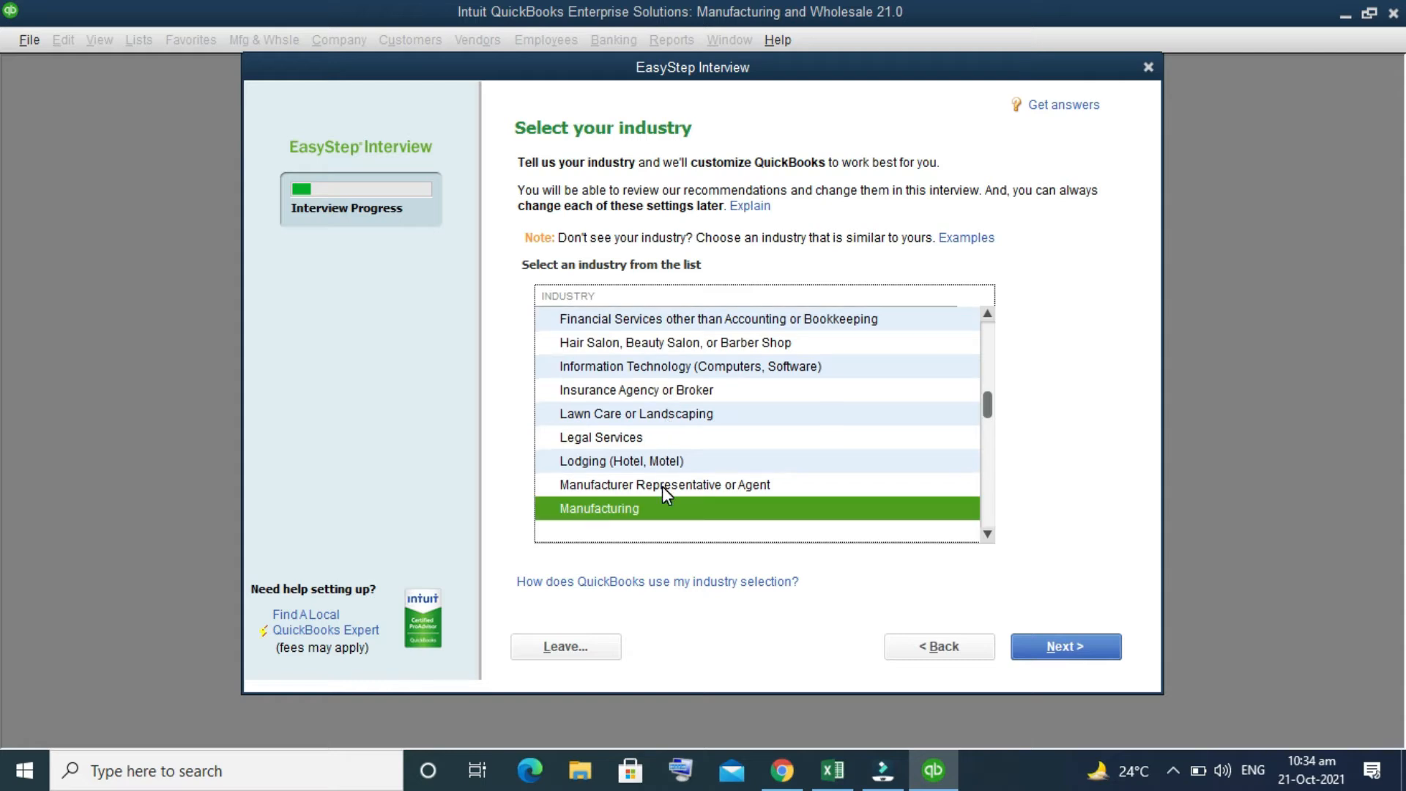
click(638, 505)
click(638, 505)
click(1072, 648)
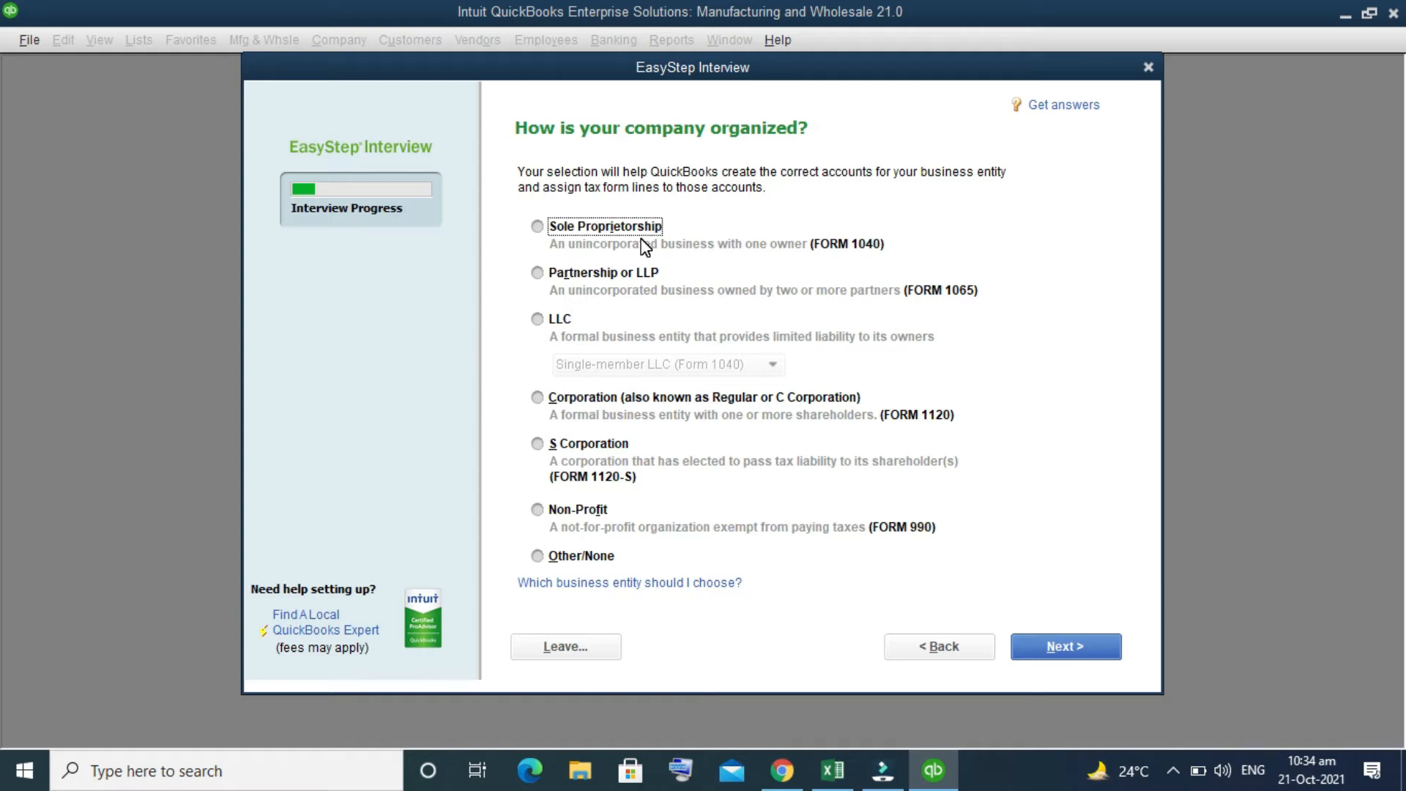
Step: Set the company organization to Sole Proprietorship and continue to the fiscal year setting
click(538, 228)
click(1085, 644)
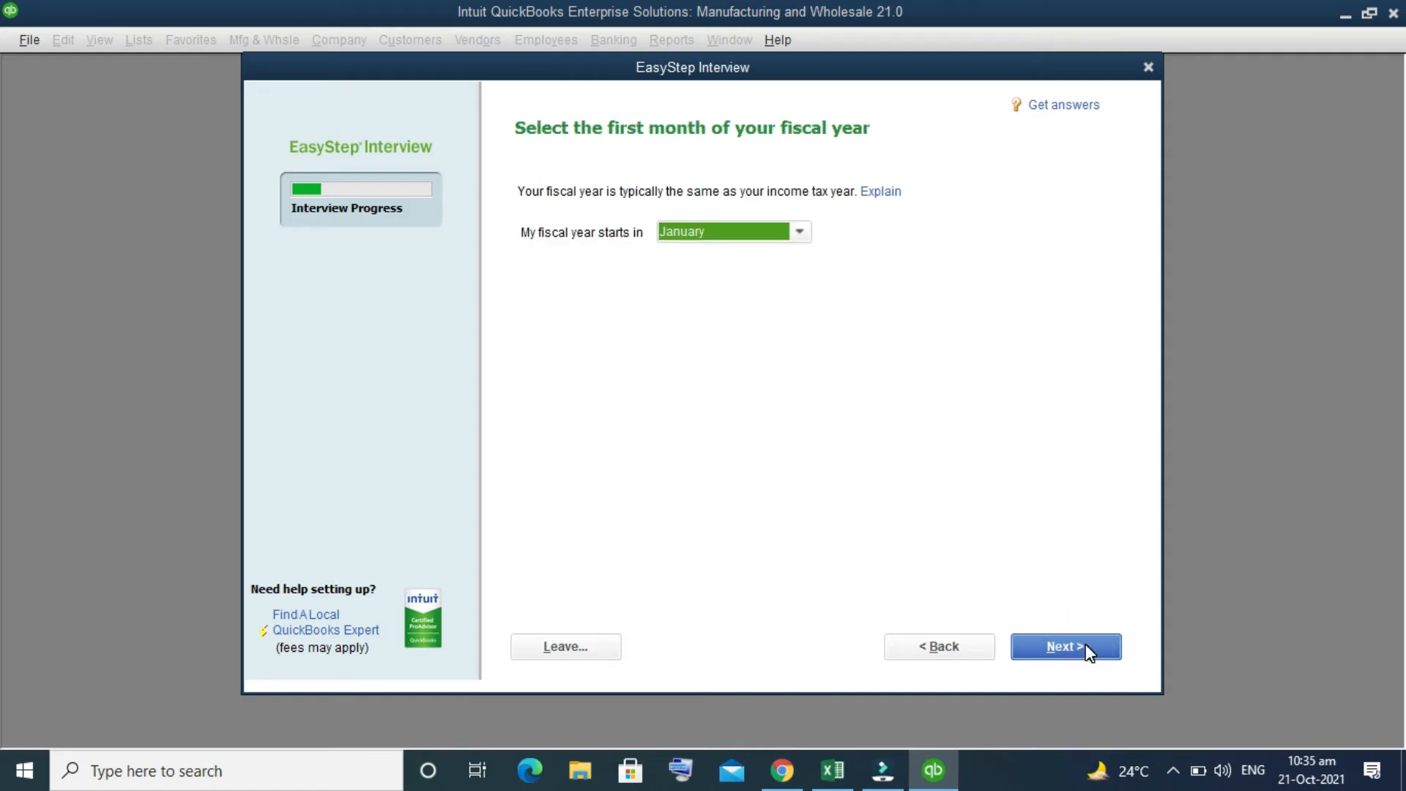
Step: Set the first month of the fiscal year to July and continue to the administrator password setup
click(799, 232)
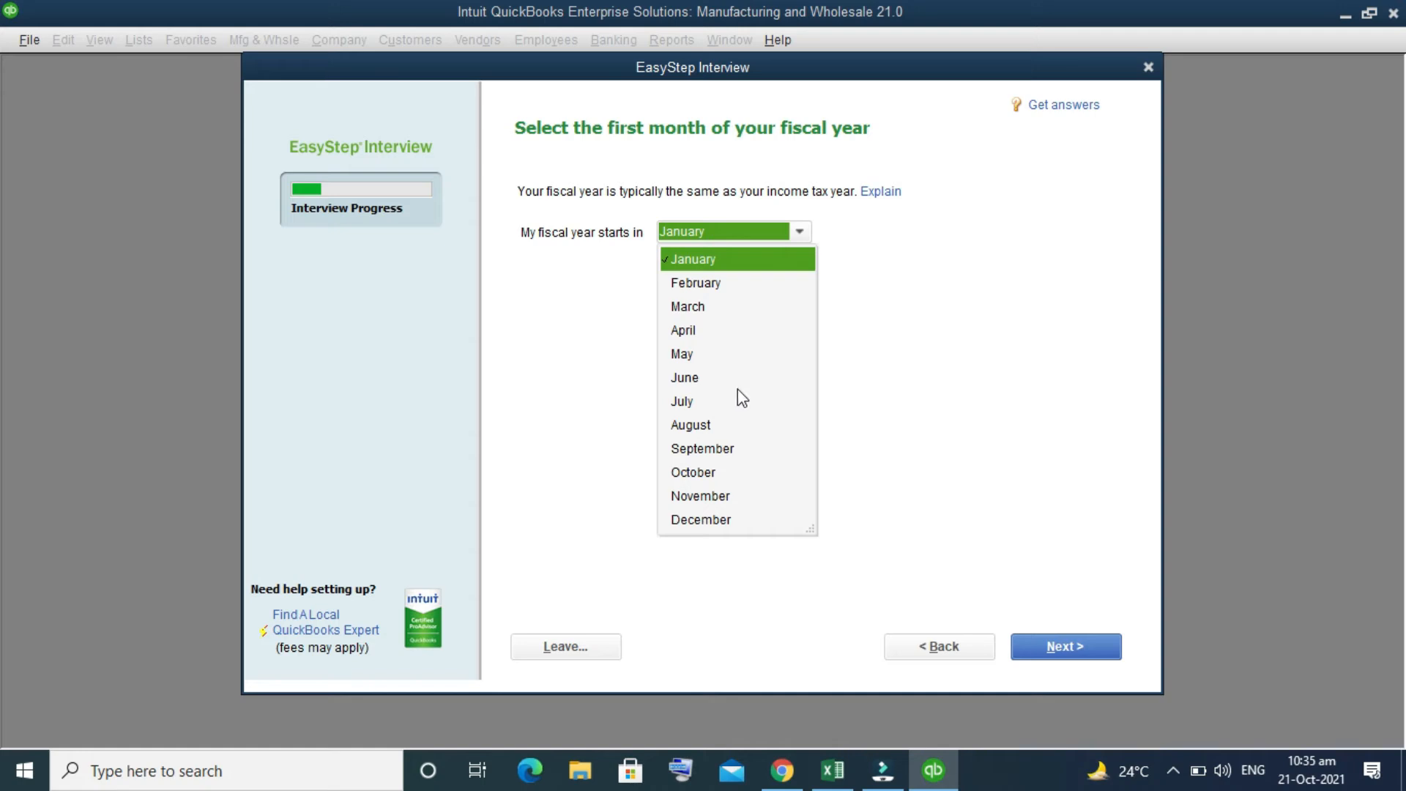
click(694, 402)
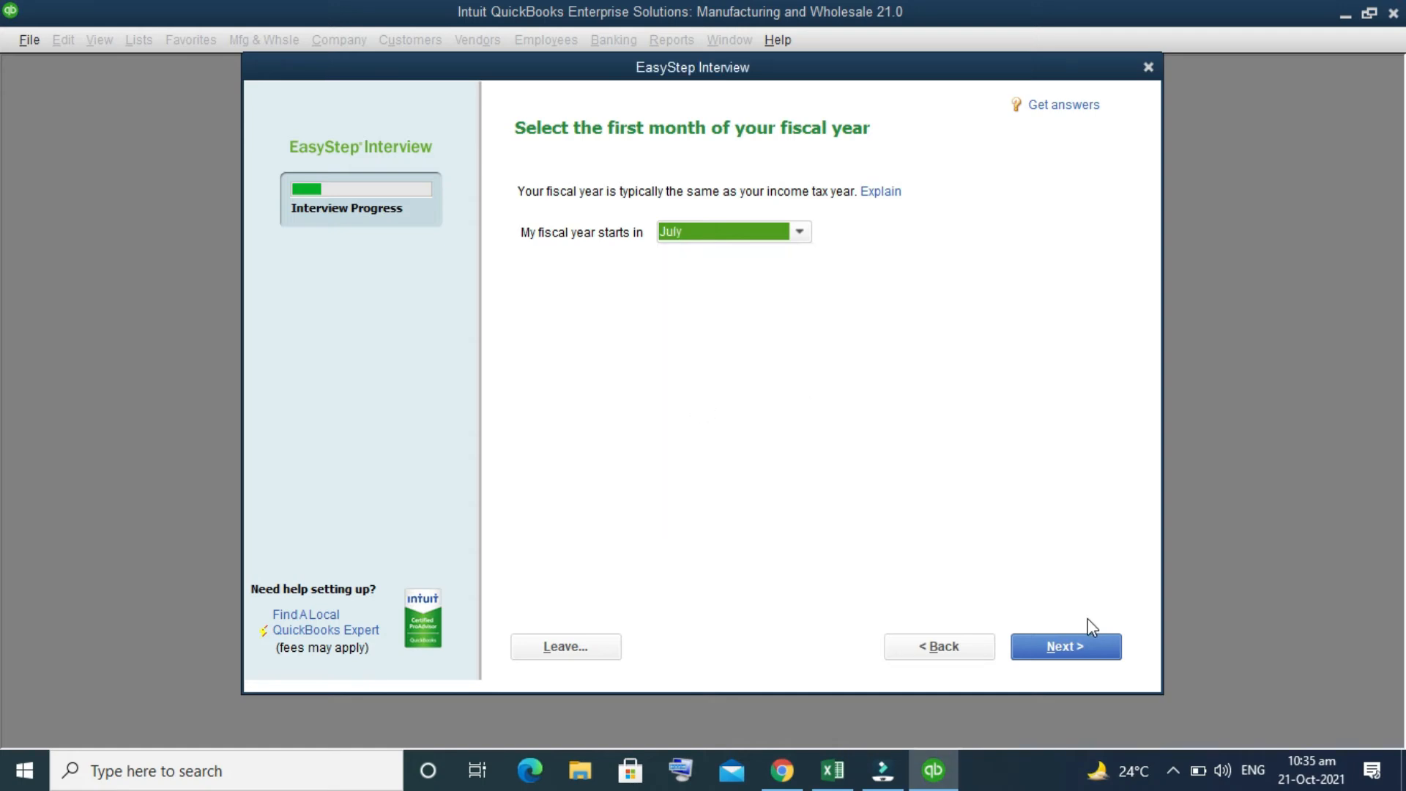
click(1079, 644)
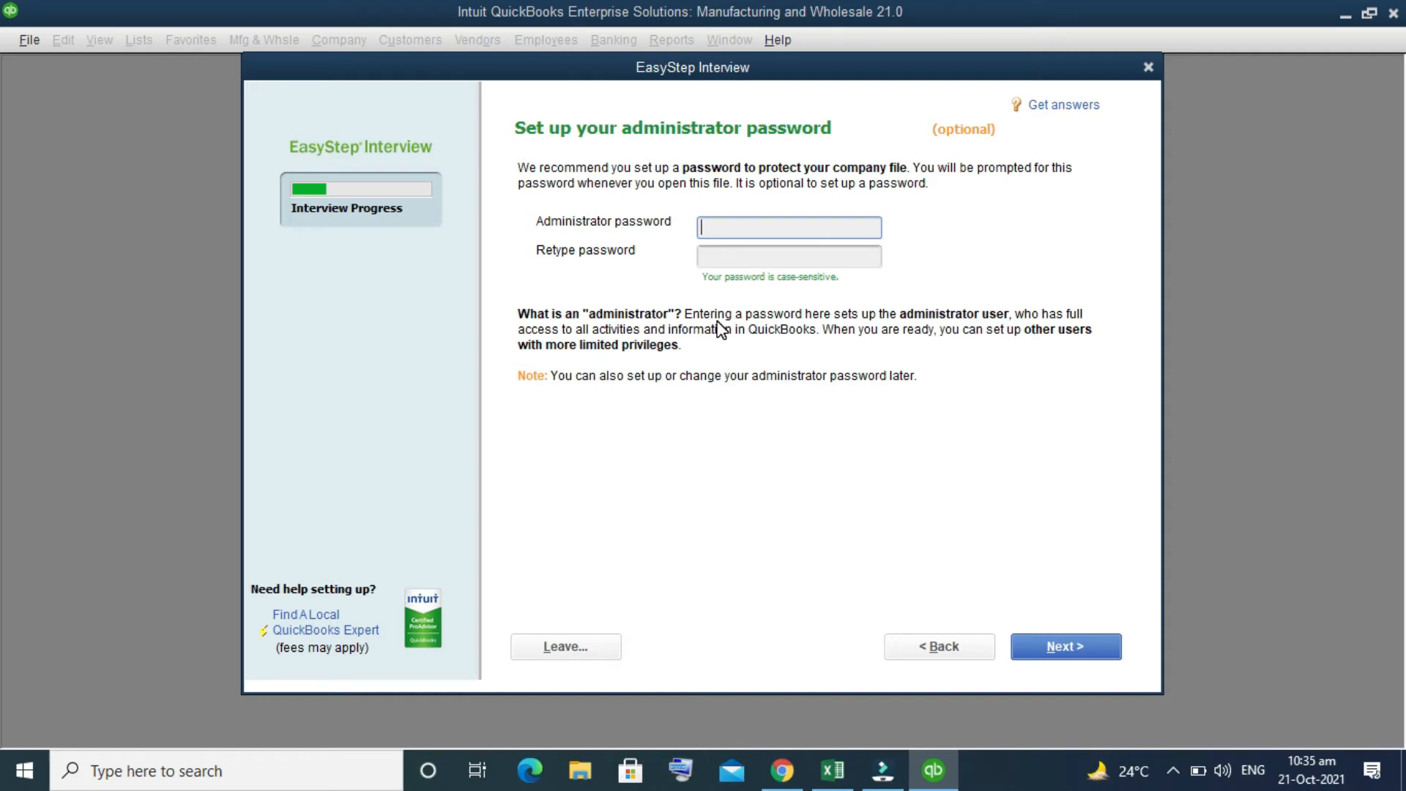
Step: Enter the administrator password, retype it for confirmation and continue to the company file creation
text(•••••)
key(BackSpace)
key(BackSpace)
key(BackSpace)
key(BackSpace)
key(BackSpace)
text(•••••)
key(BackSpace)
key(BackSpace)
key(BackSpace)
key(BackSpace)
key(BackSpace)
text(••••••••••)
click(787, 257)
text(••••••)
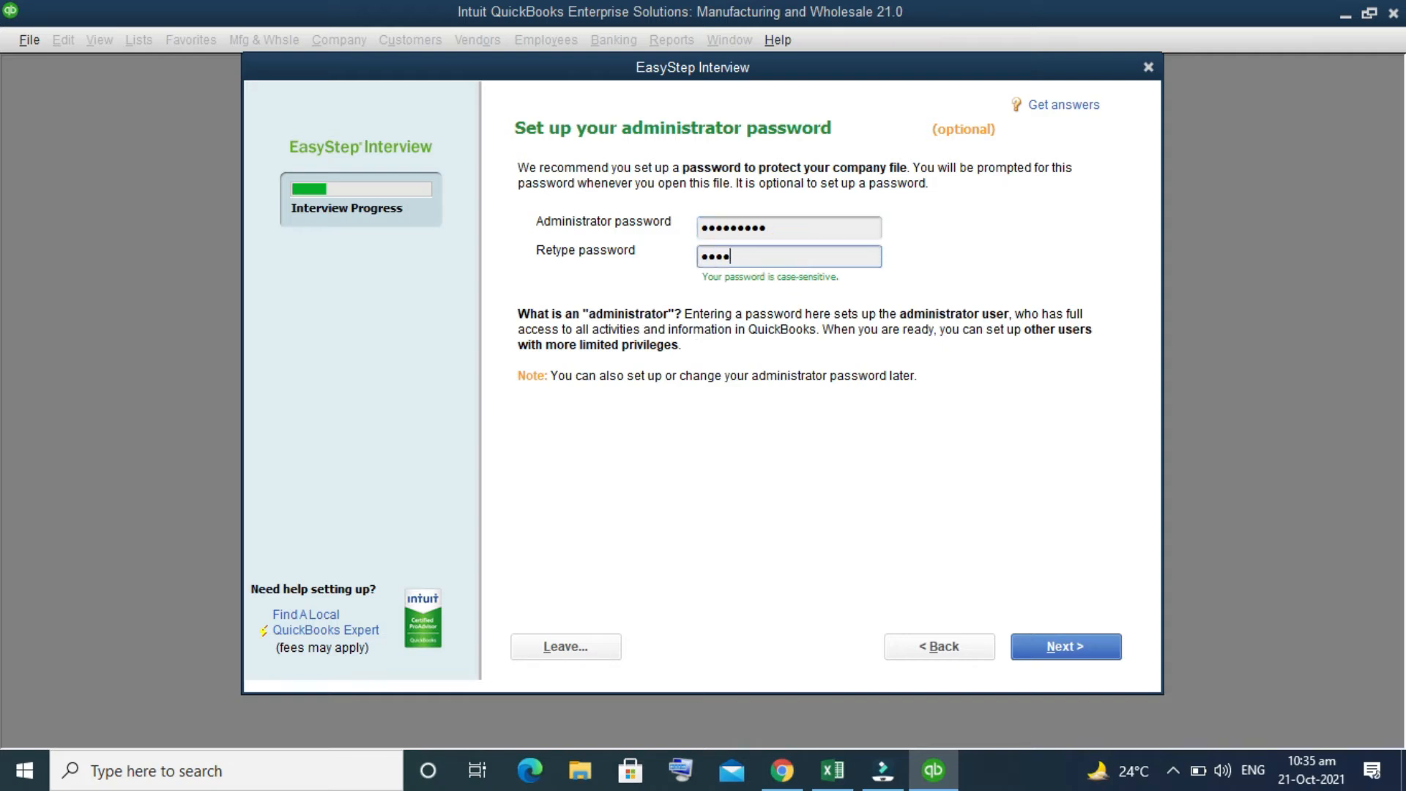
text(••••)
click(1086, 654)
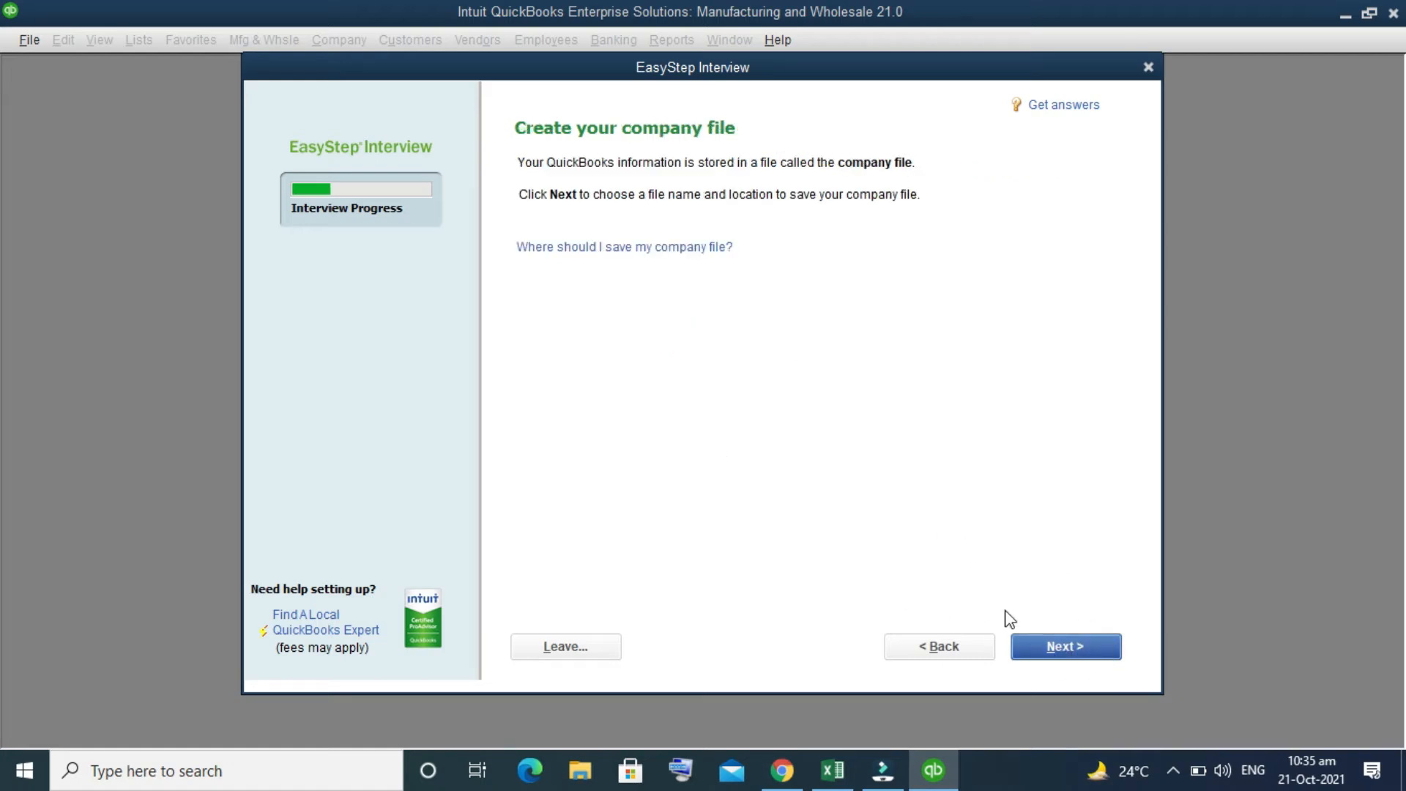
Step: Save the company file as Roshan Entperises Pvt. ltd. in the Company Files folder and proceed to the business customization questions
click(1084, 650)
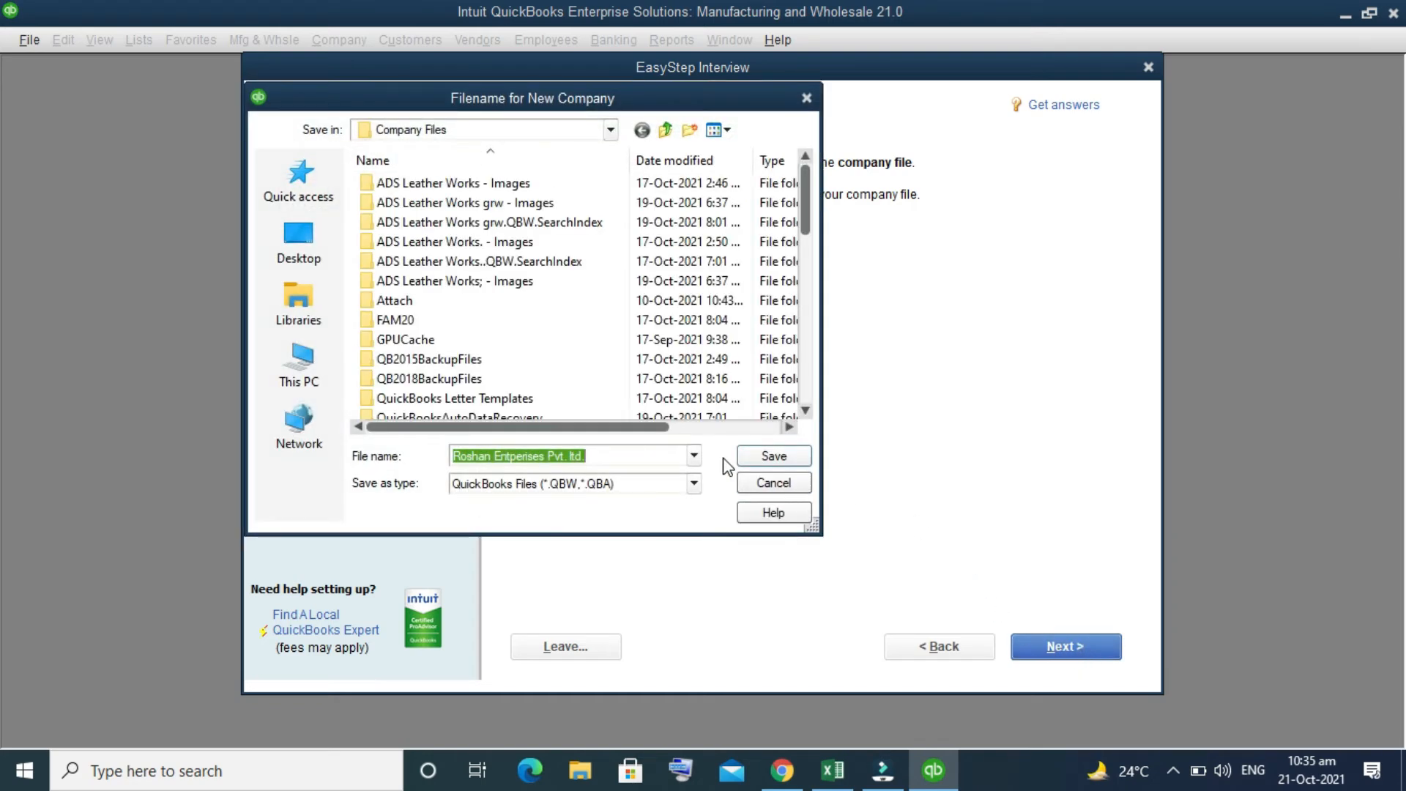
click(759, 462)
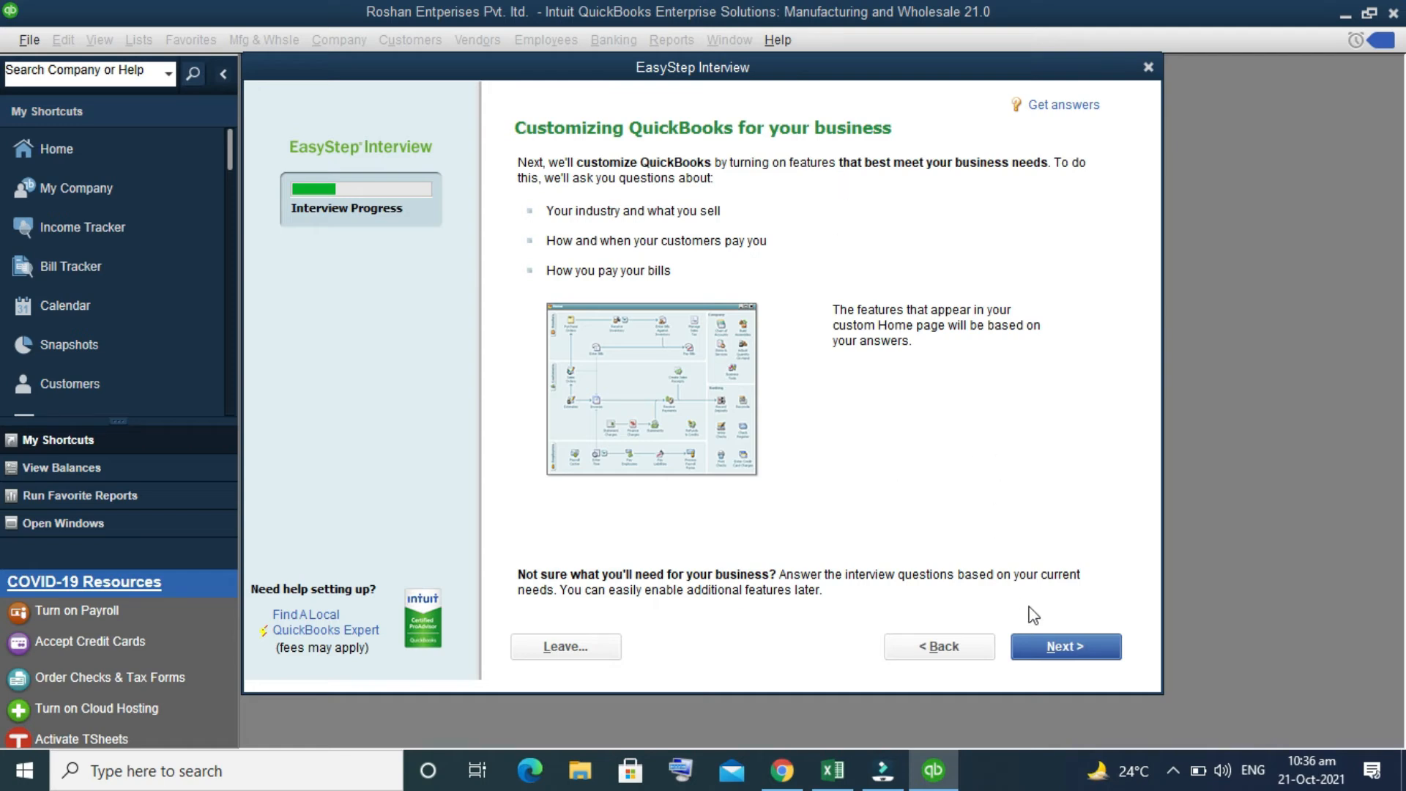
click(1070, 639)
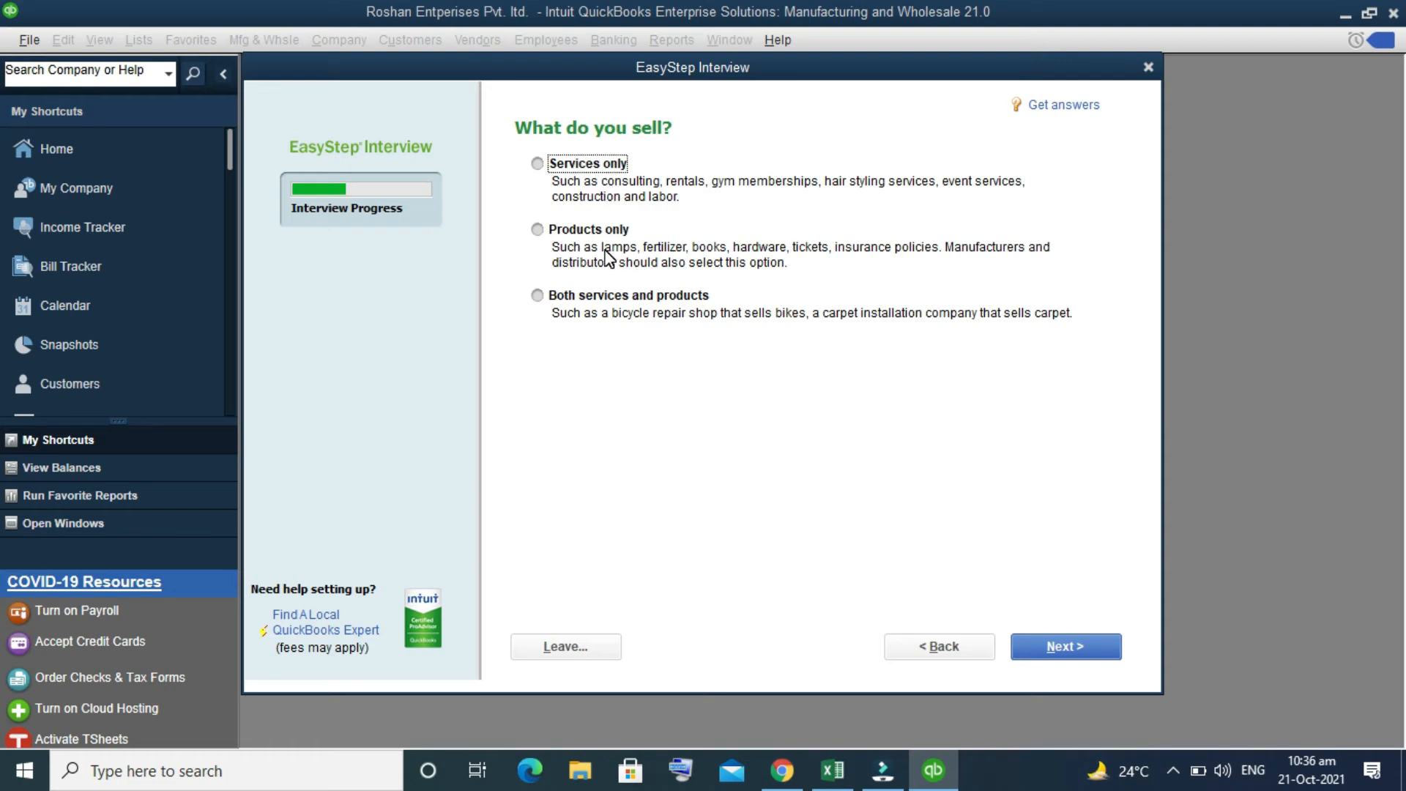
Step: Specify that the company sells both services and products, and answer Yes to charging sales tax
click(590, 312)
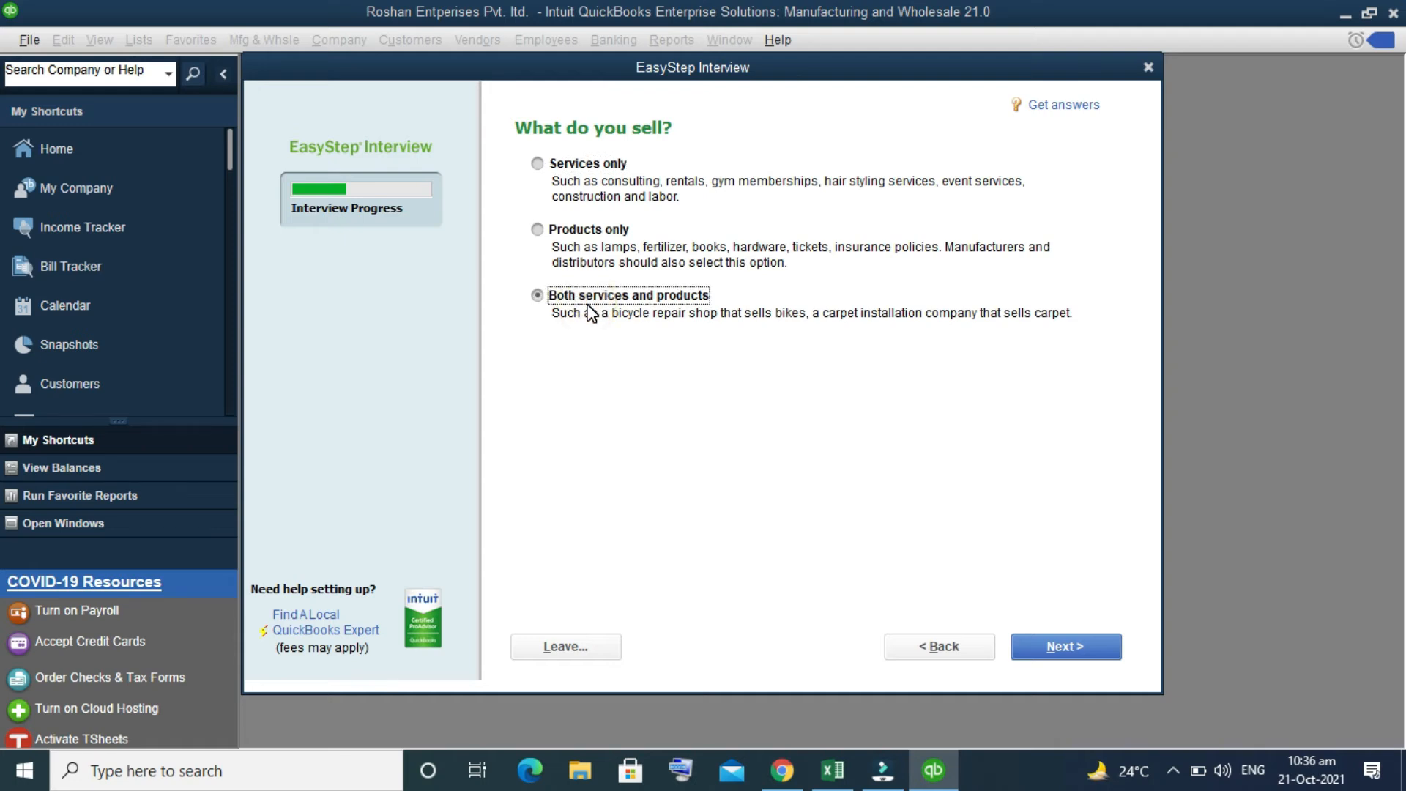
click(1104, 657)
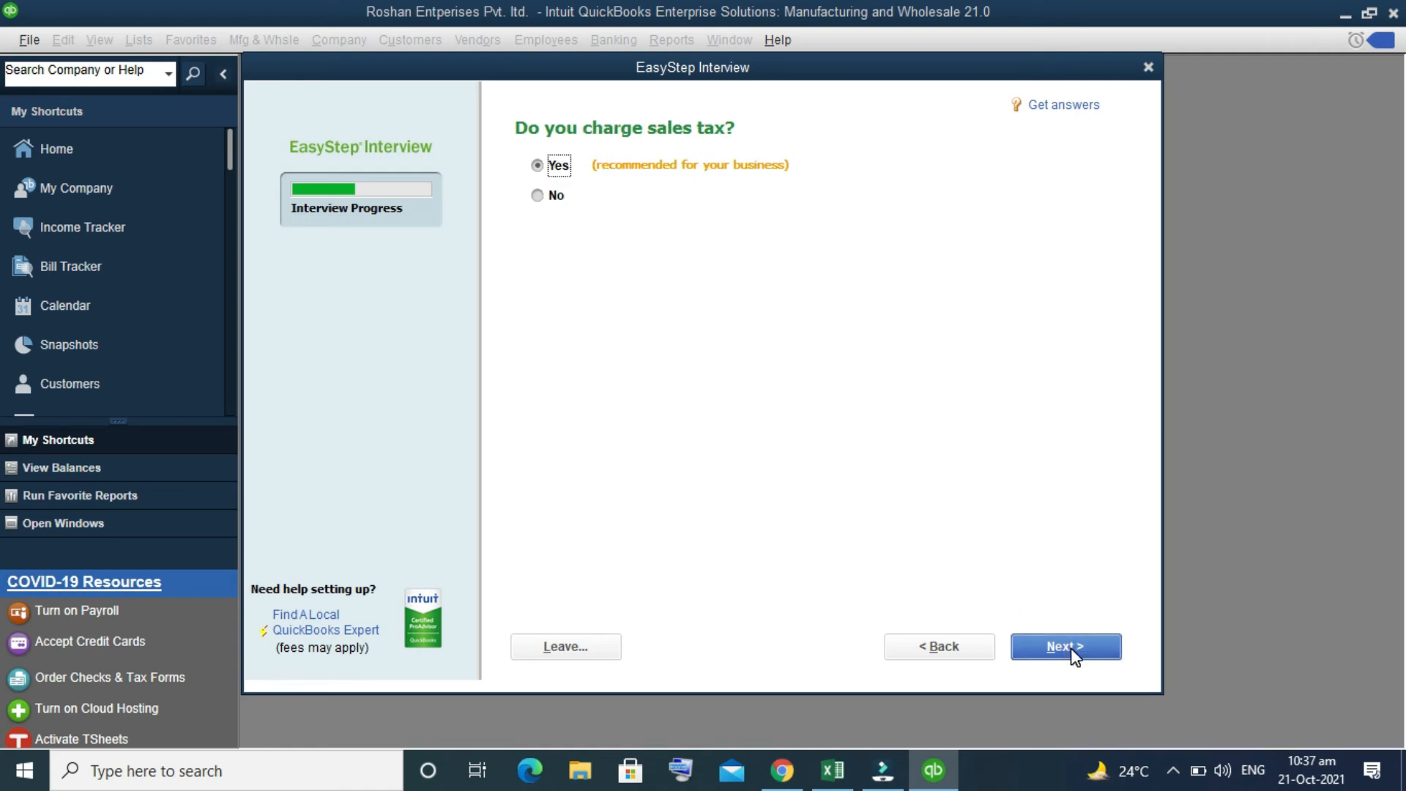
click(541, 196)
click(539, 167)
click(1078, 647)
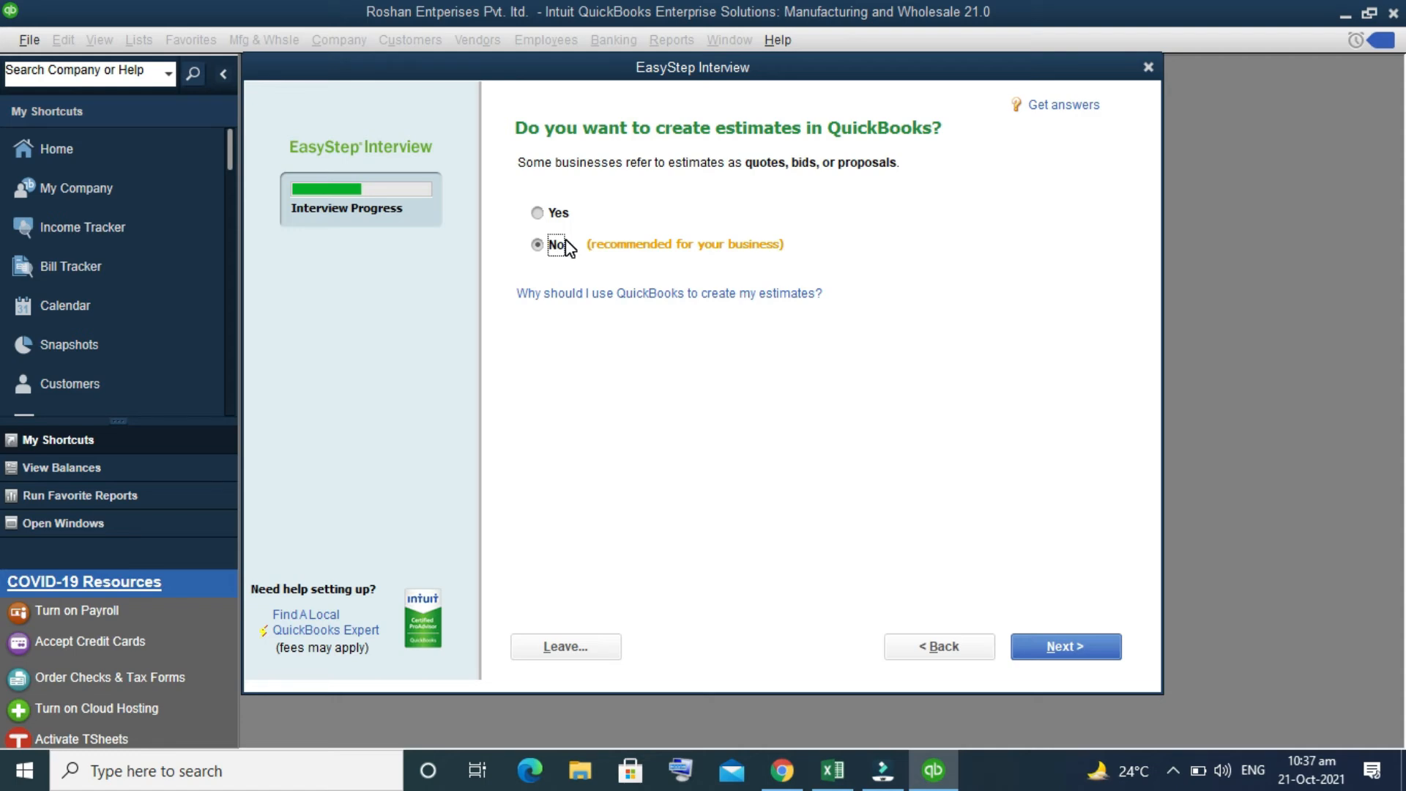
Step: Answer No to creating estimates and accept Yes for tracking sales orders before invoicing customers
click(547, 216)
click(553, 248)
click(1060, 654)
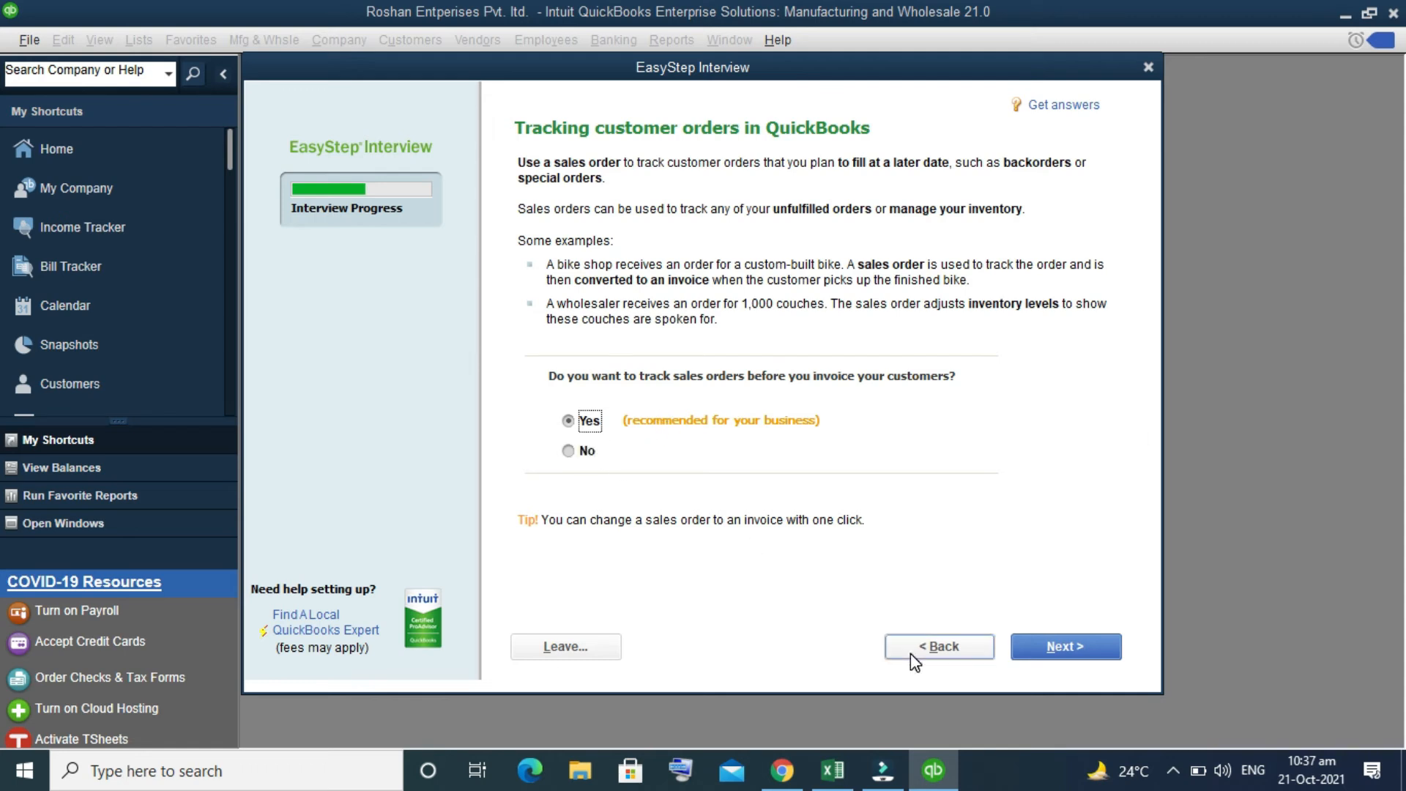
click(1058, 648)
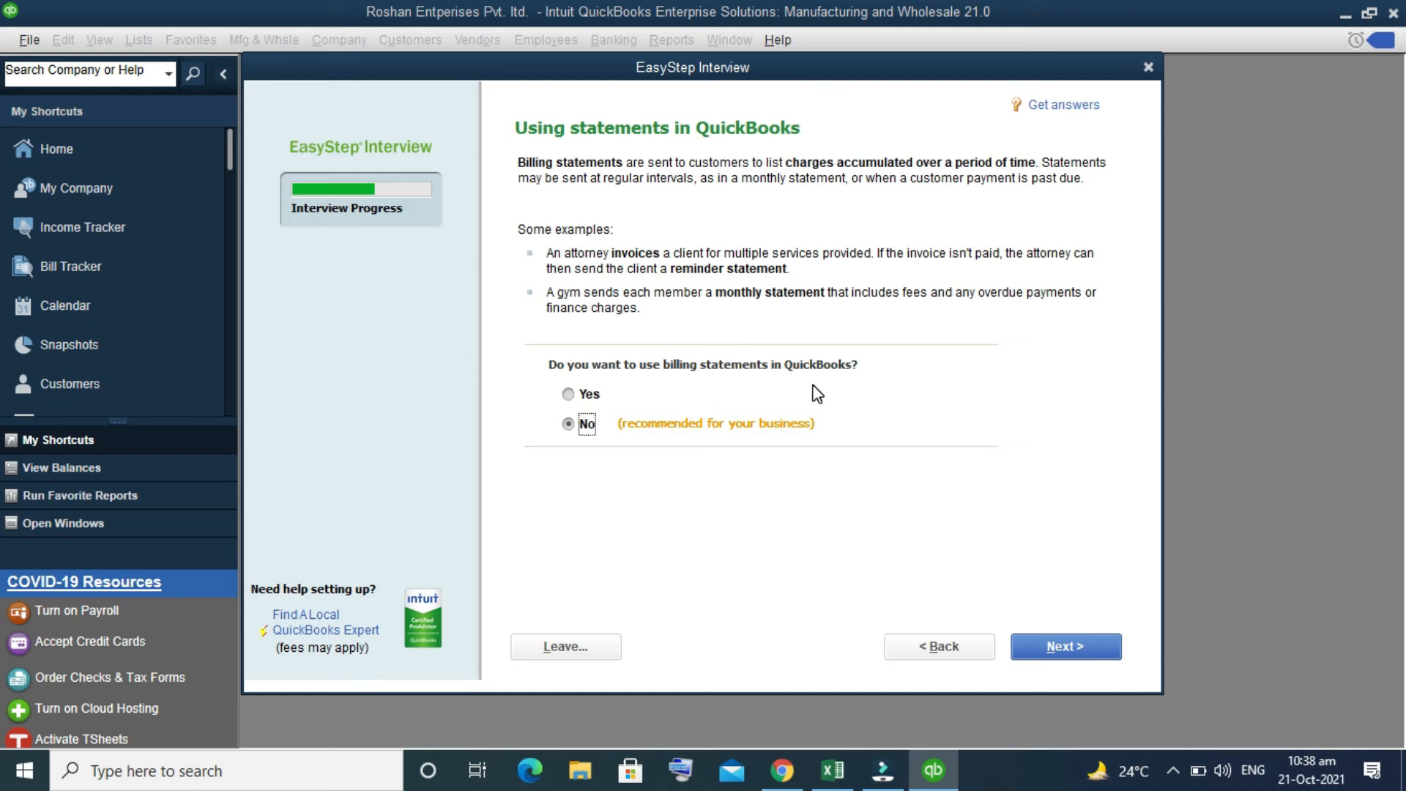
Step: Answer Yes to using billing statements and accept Yes for progress invoicing
click(576, 400)
click(1061, 657)
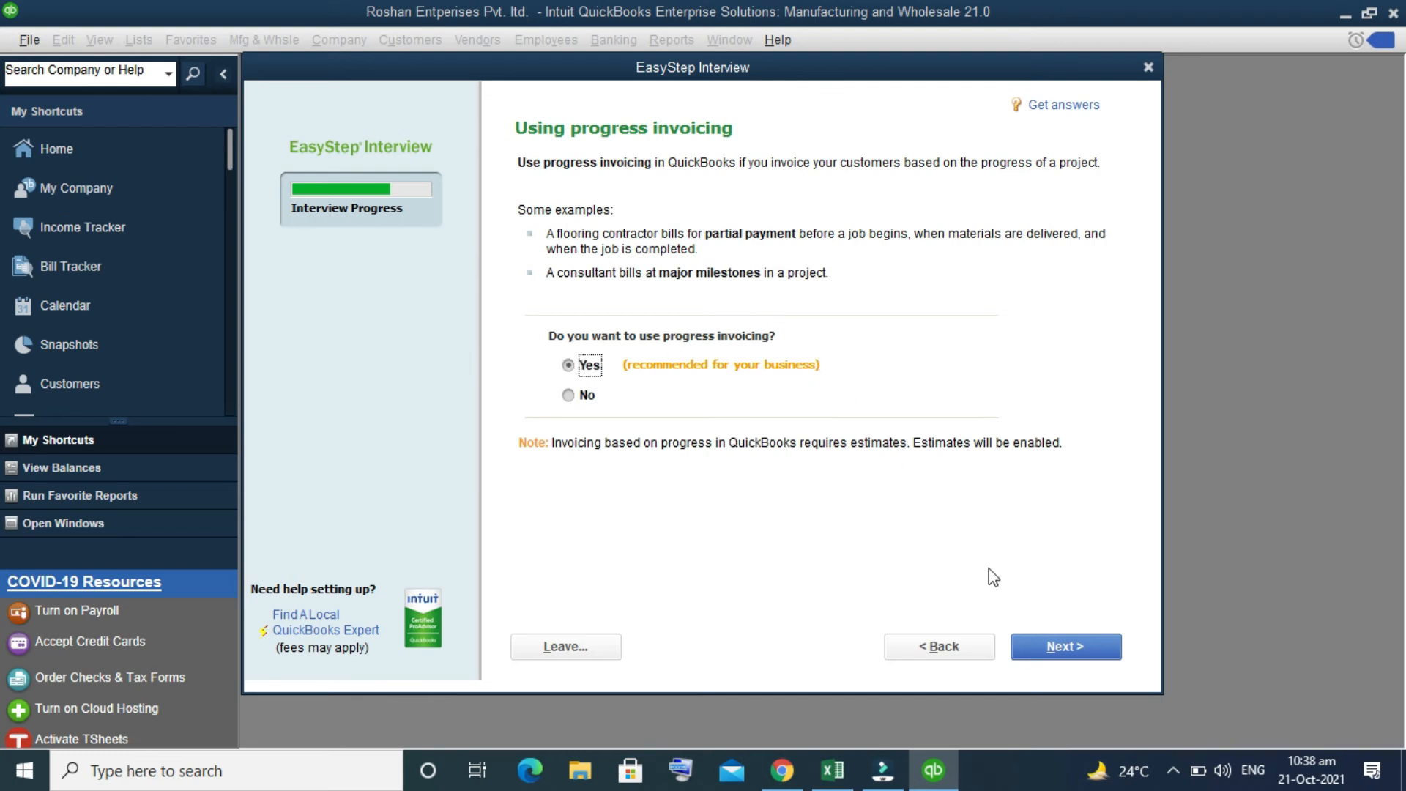
click(1078, 648)
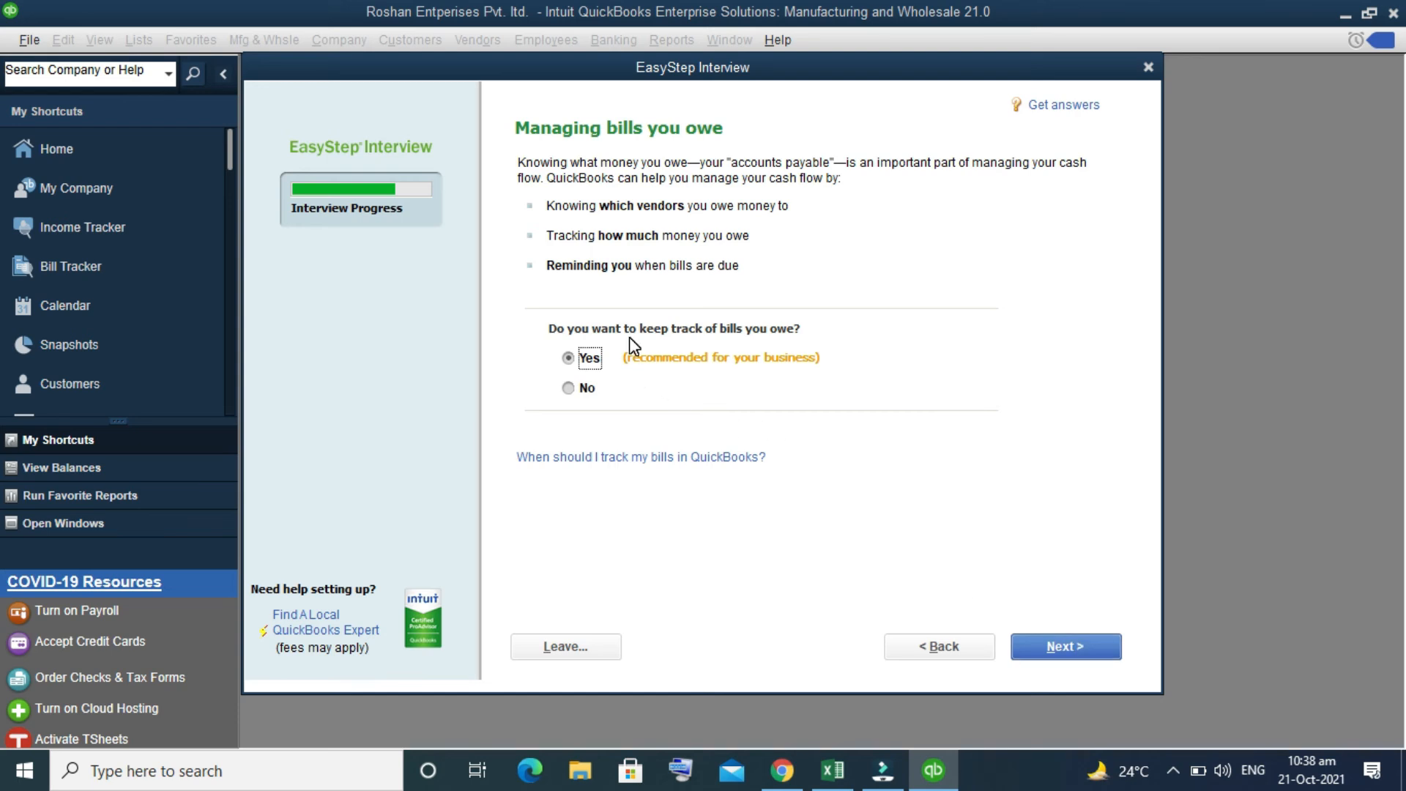
Step: Accept Yes for keeping track of bills owed and answer Yes to tracking inventory
click(1043, 641)
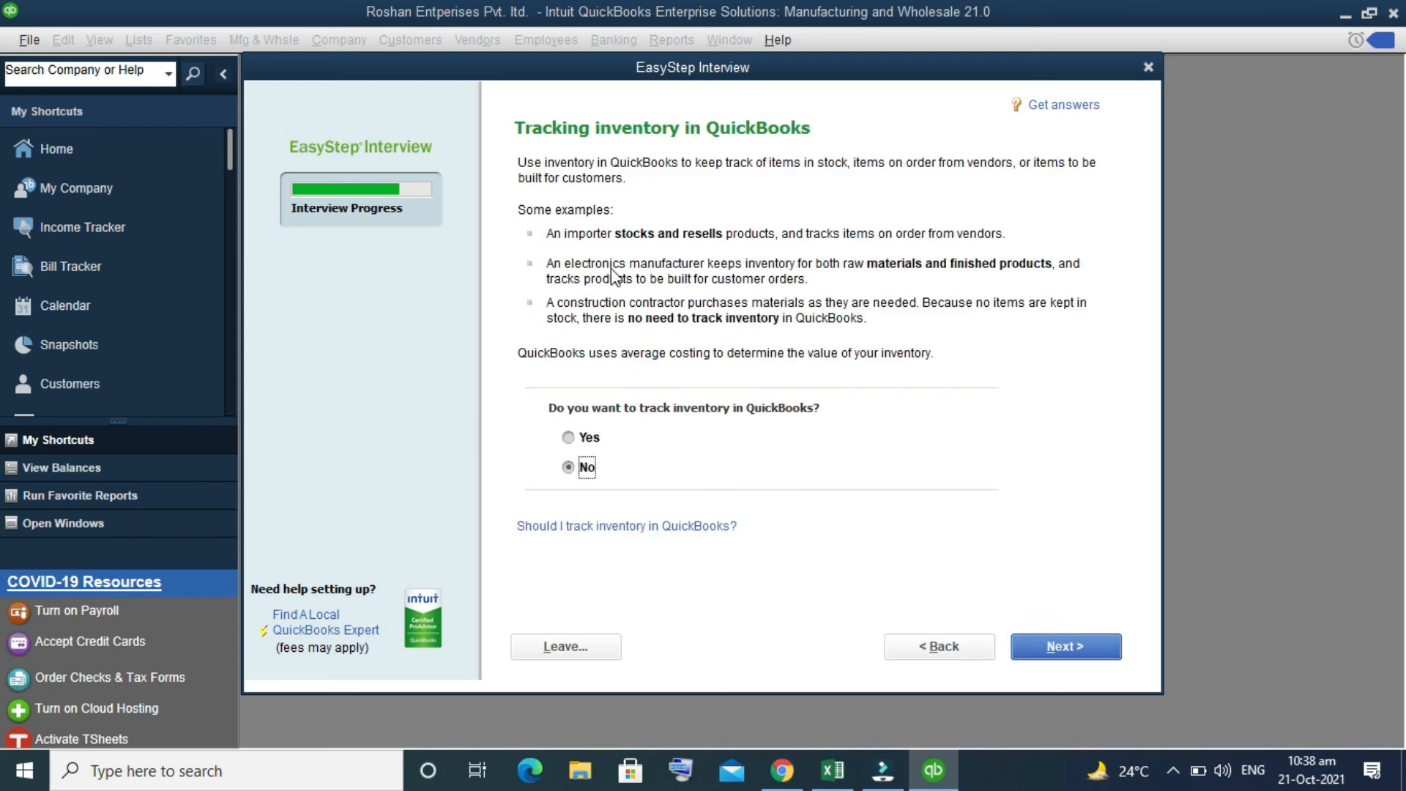
click(578, 437)
click(1060, 644)
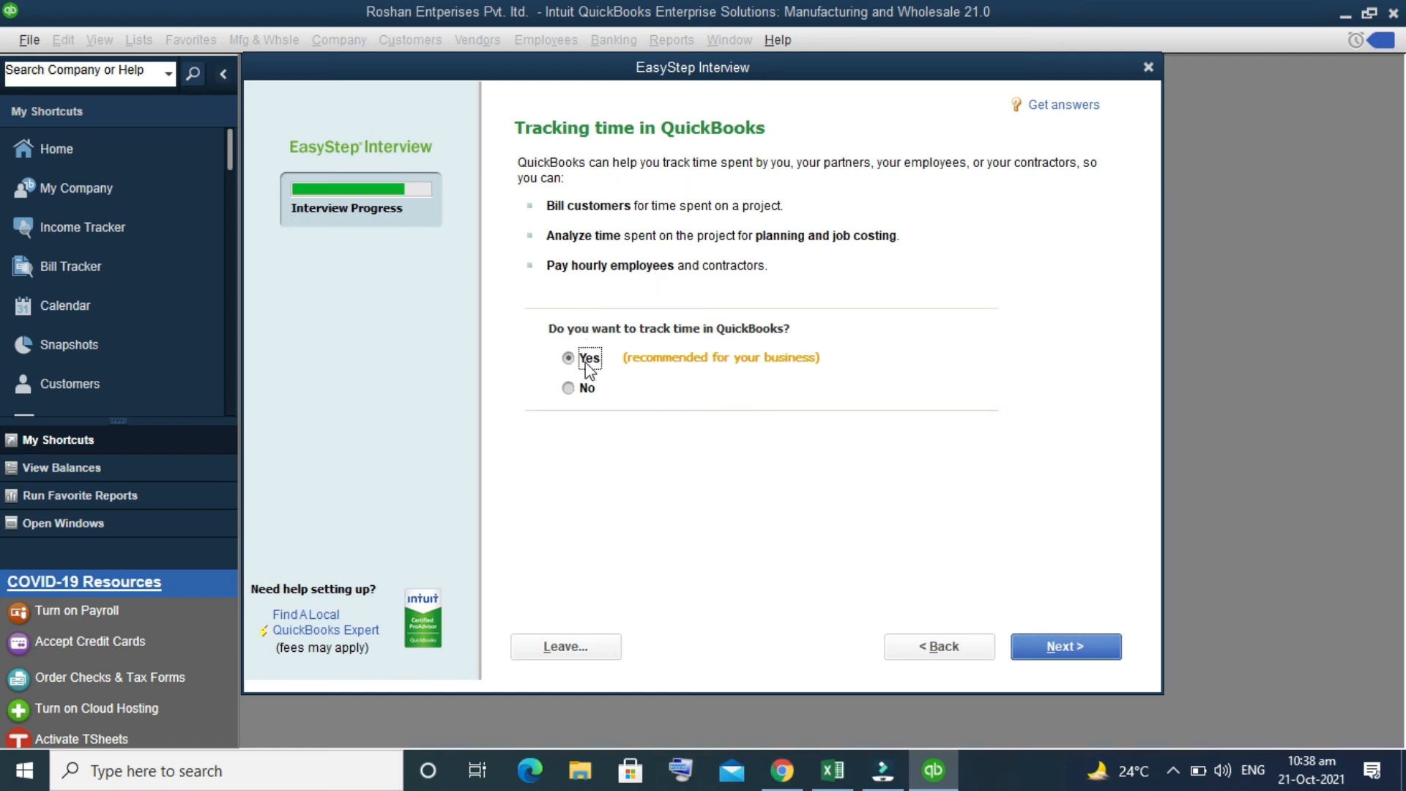
Step: Answer No to time tracking and accept No for having employees
click(570, 389)
click(1091, 649)
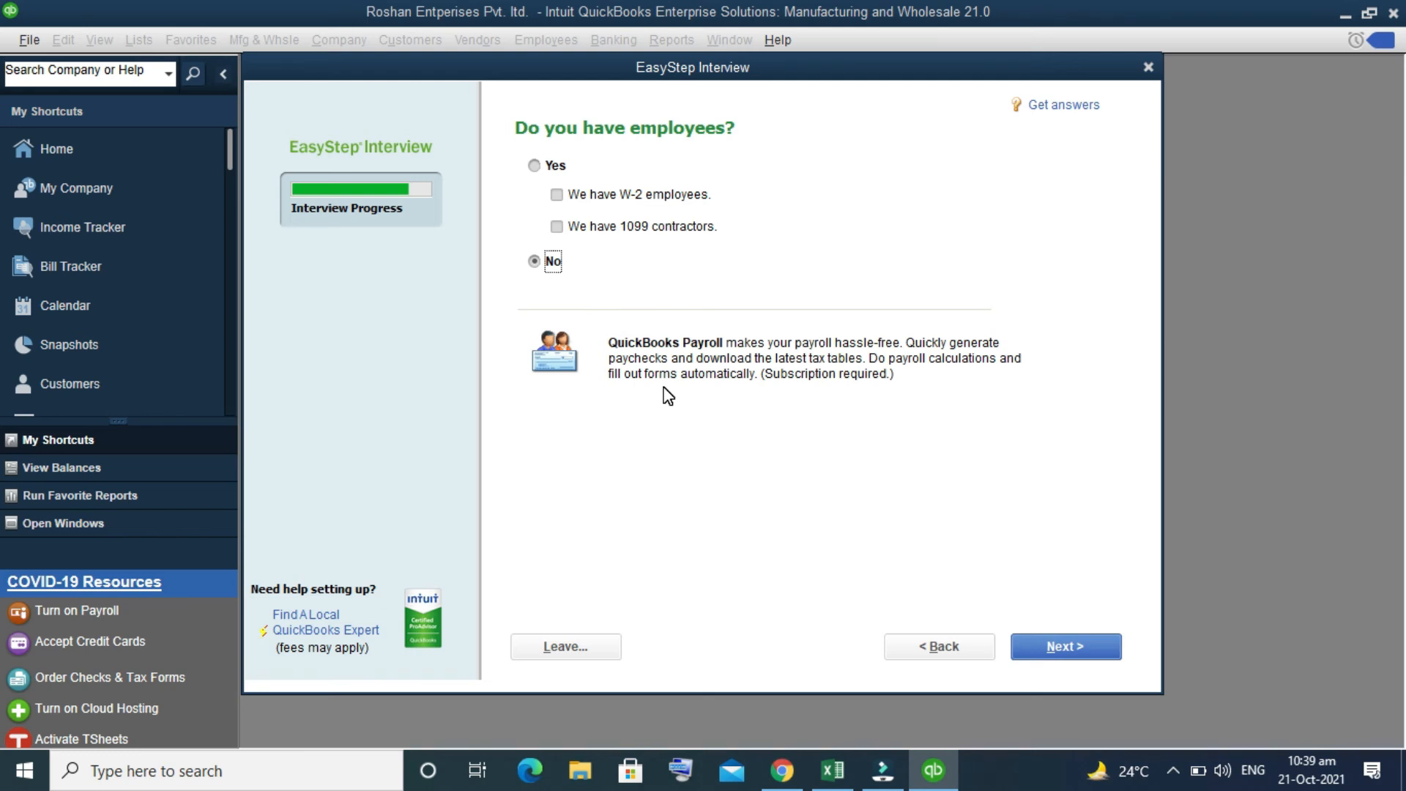
click(1087, 657)
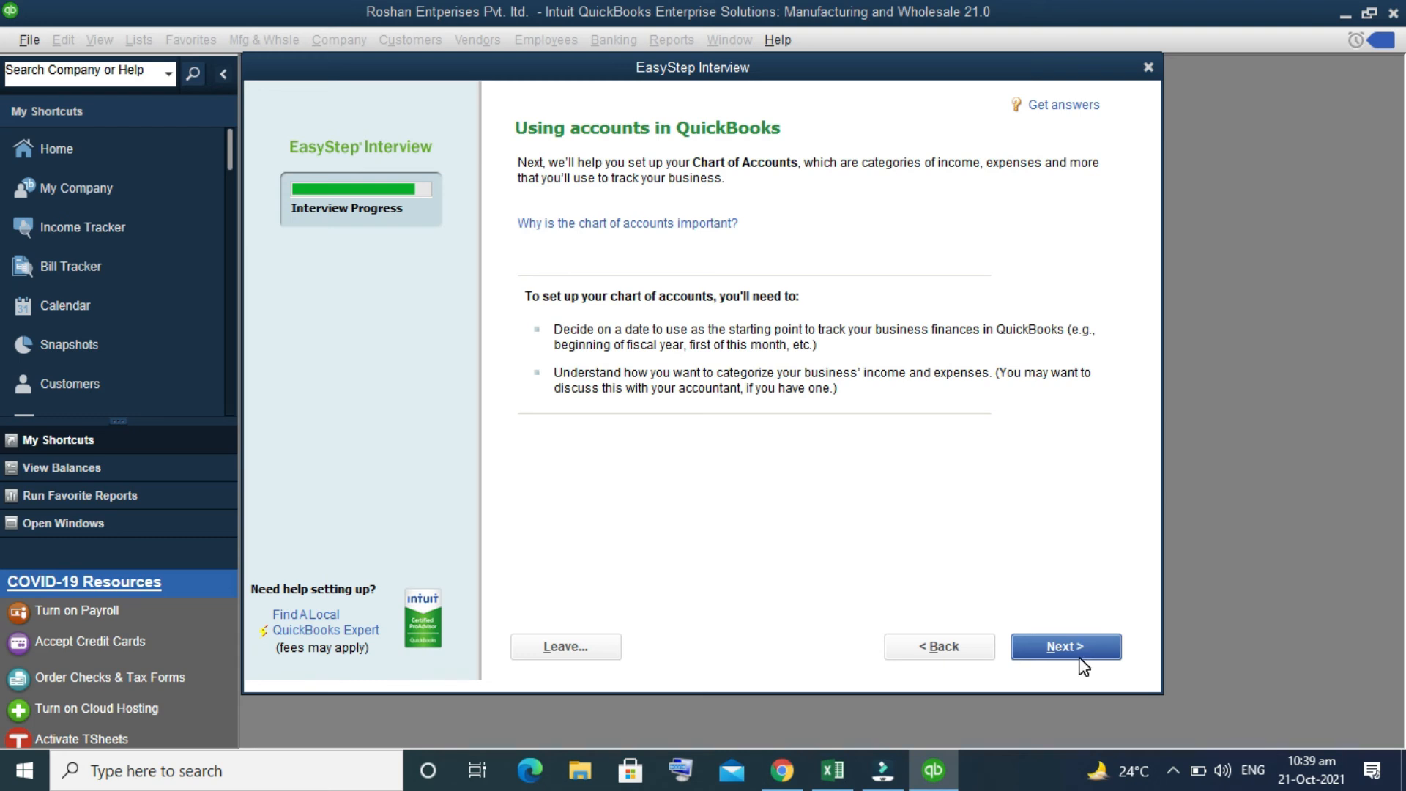
Step: Choose today's date, 21-10-2021, as the start date for tracking finances and continue to the account review
click(1078, 648)
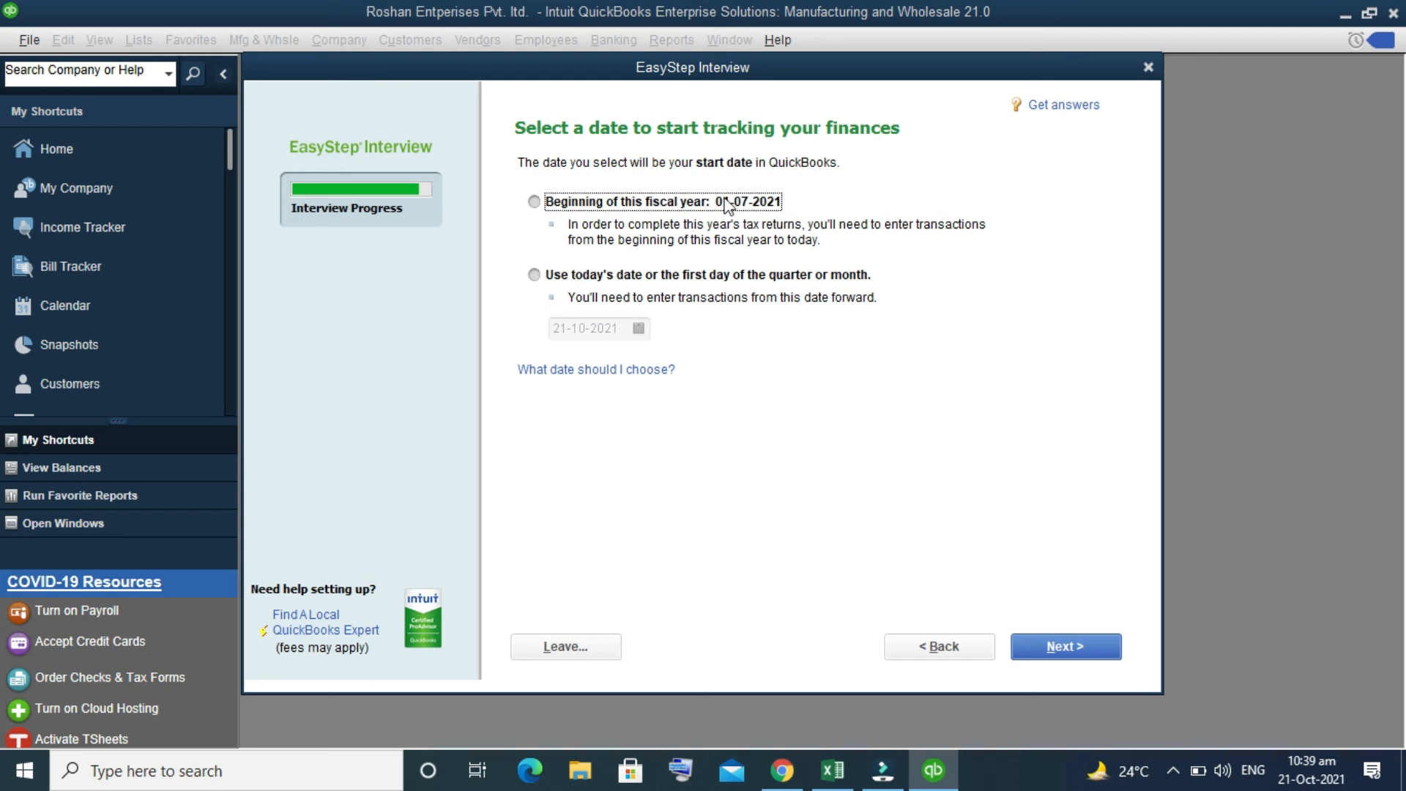
click(535, 275)
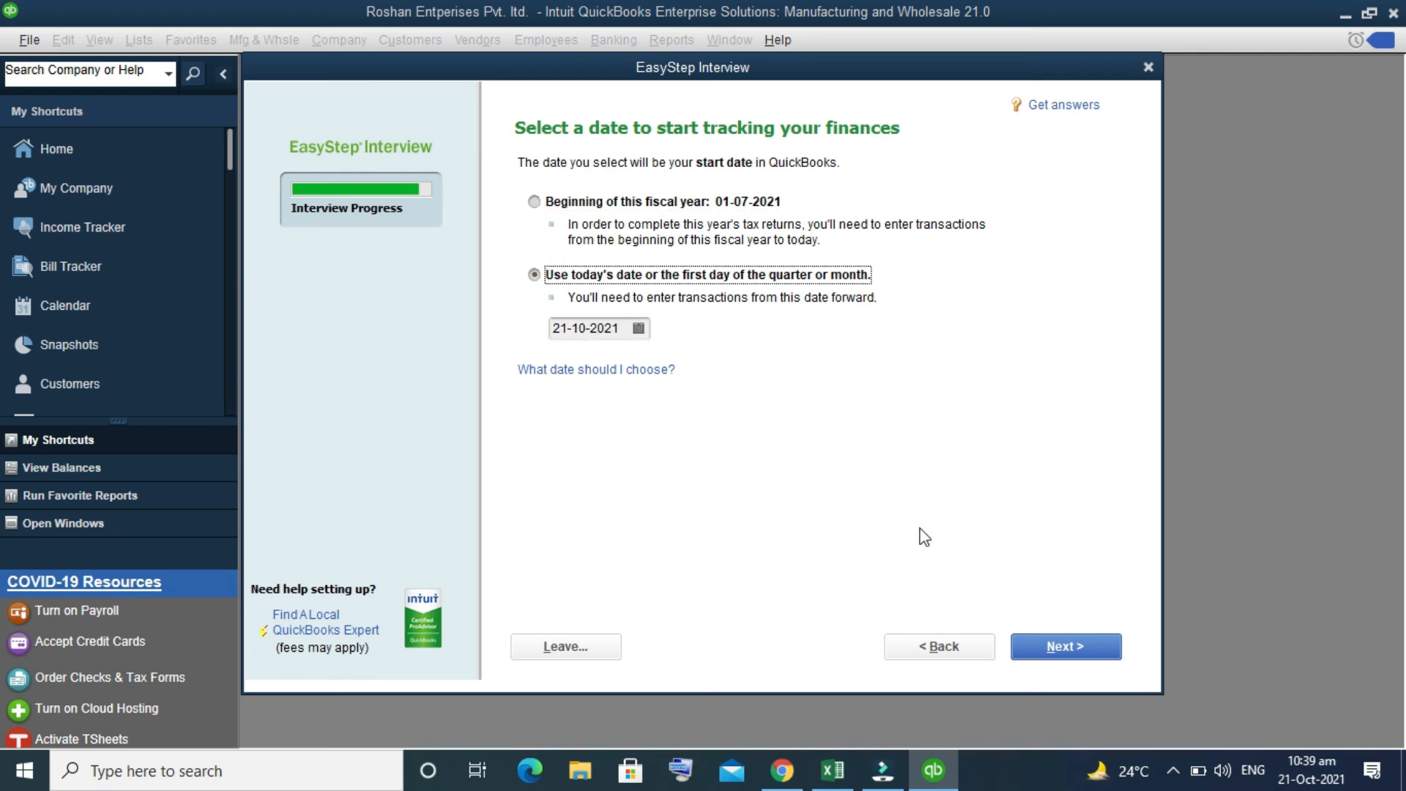
click(1064, 649)
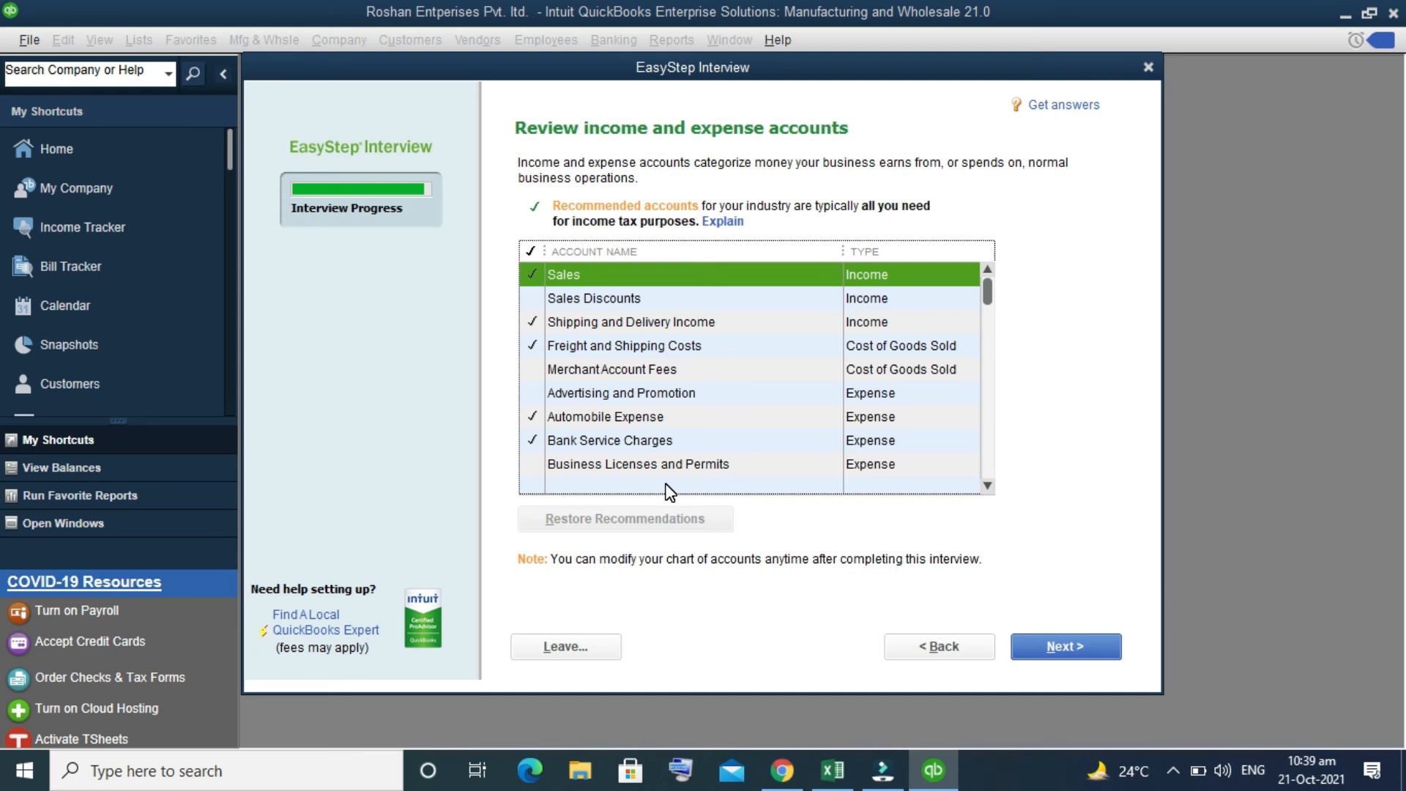
Step: Review the income and expense accounts, add Sales Discounts to the selected ones and complete the interview
scroll(669, 491, down, 13)
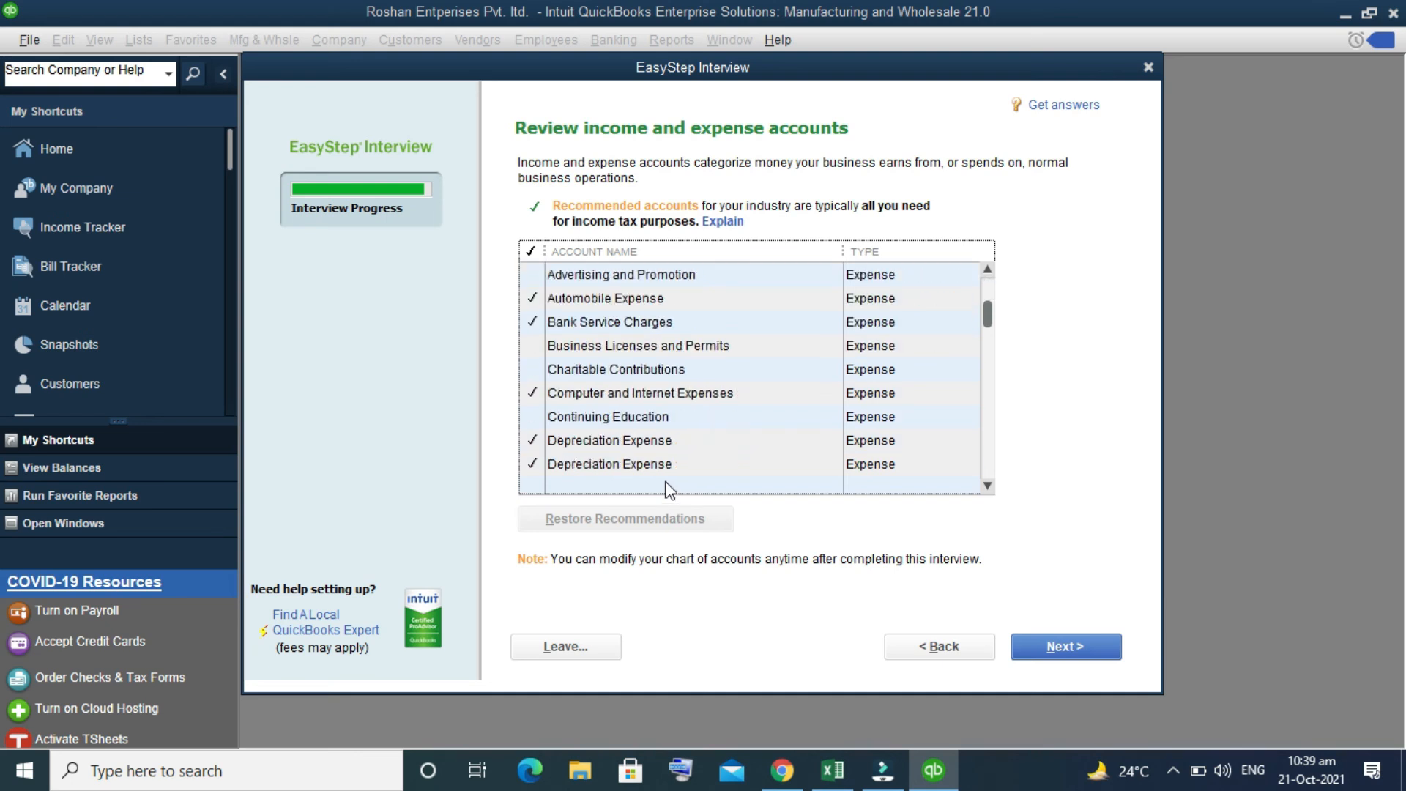
scroll(669, 489, up, 13)
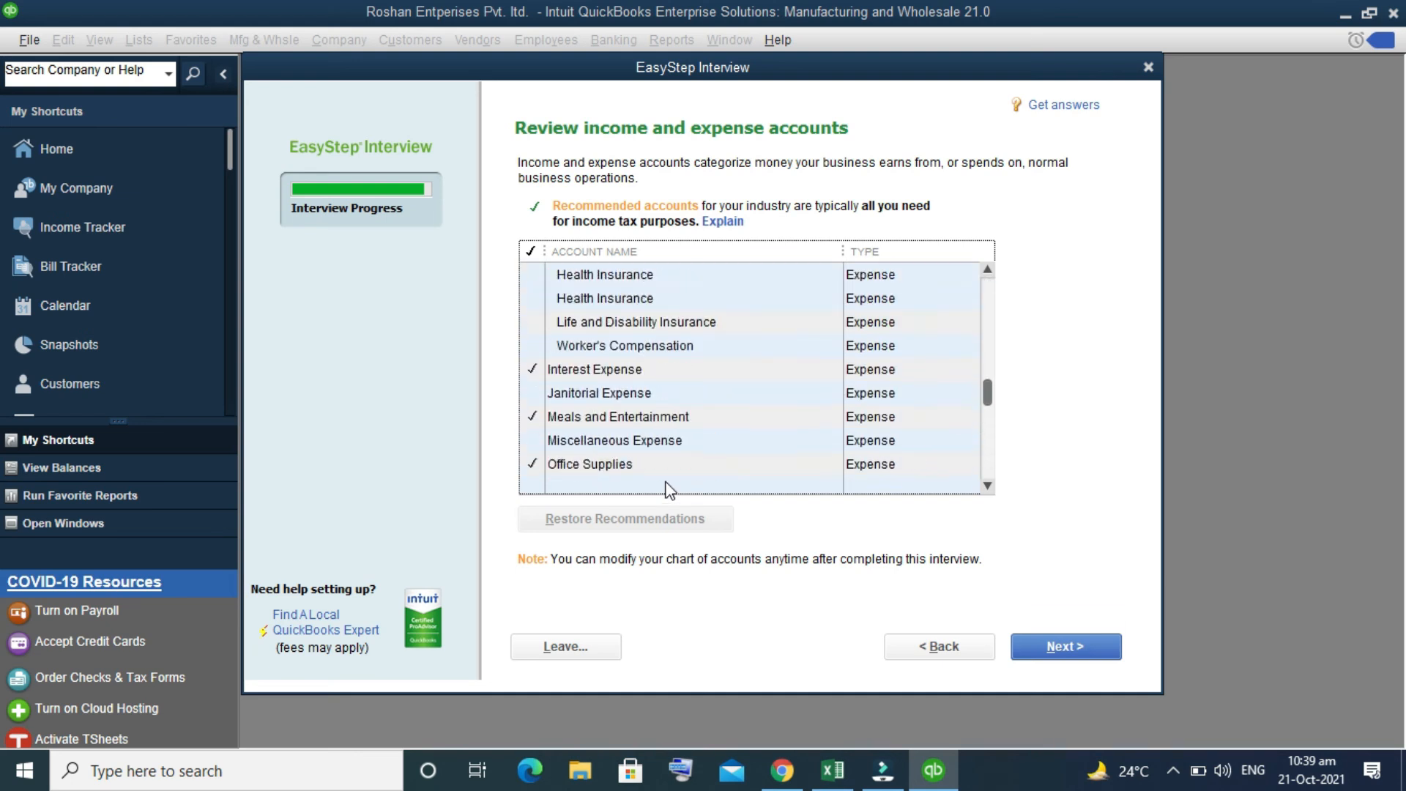
click(529, 307)
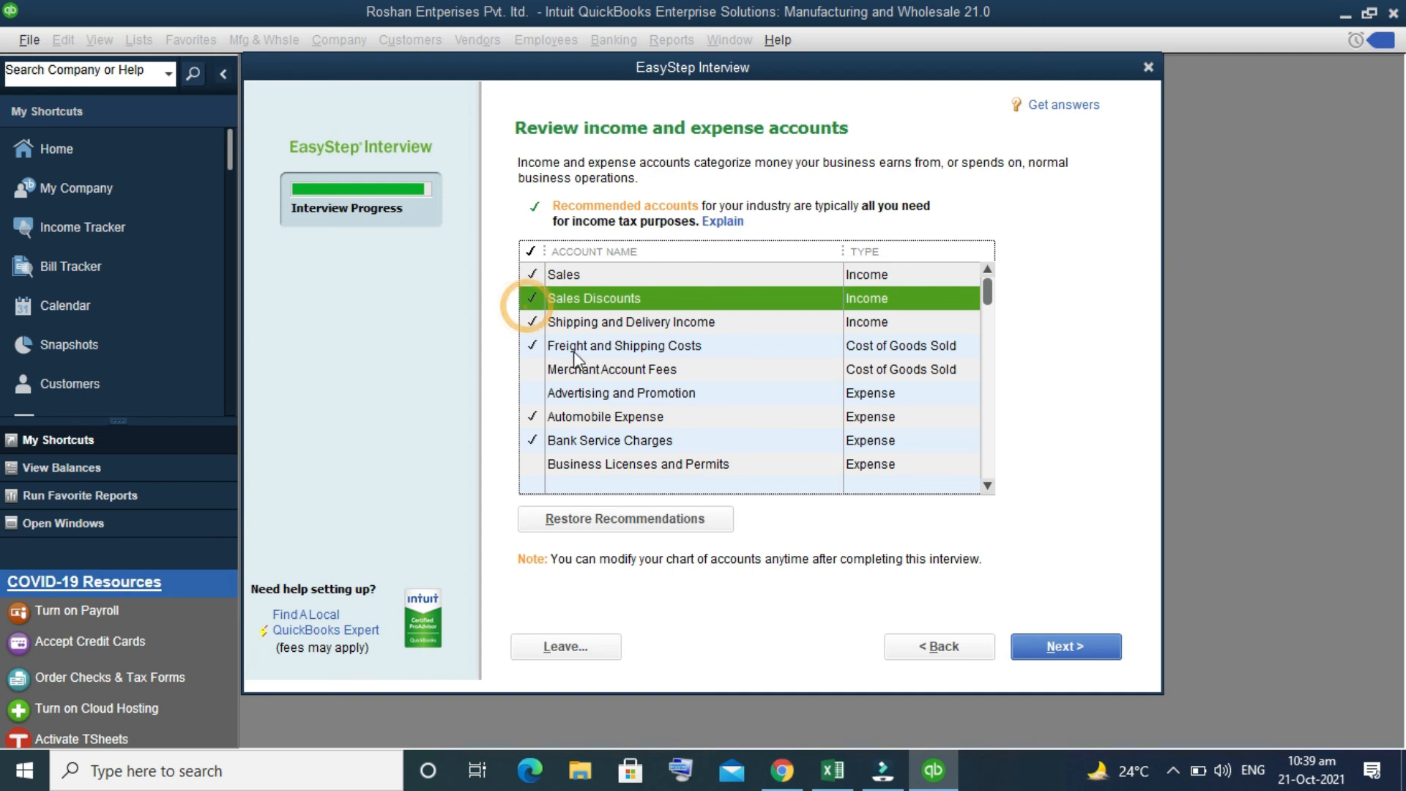
scroll(589, 368, down, 7)
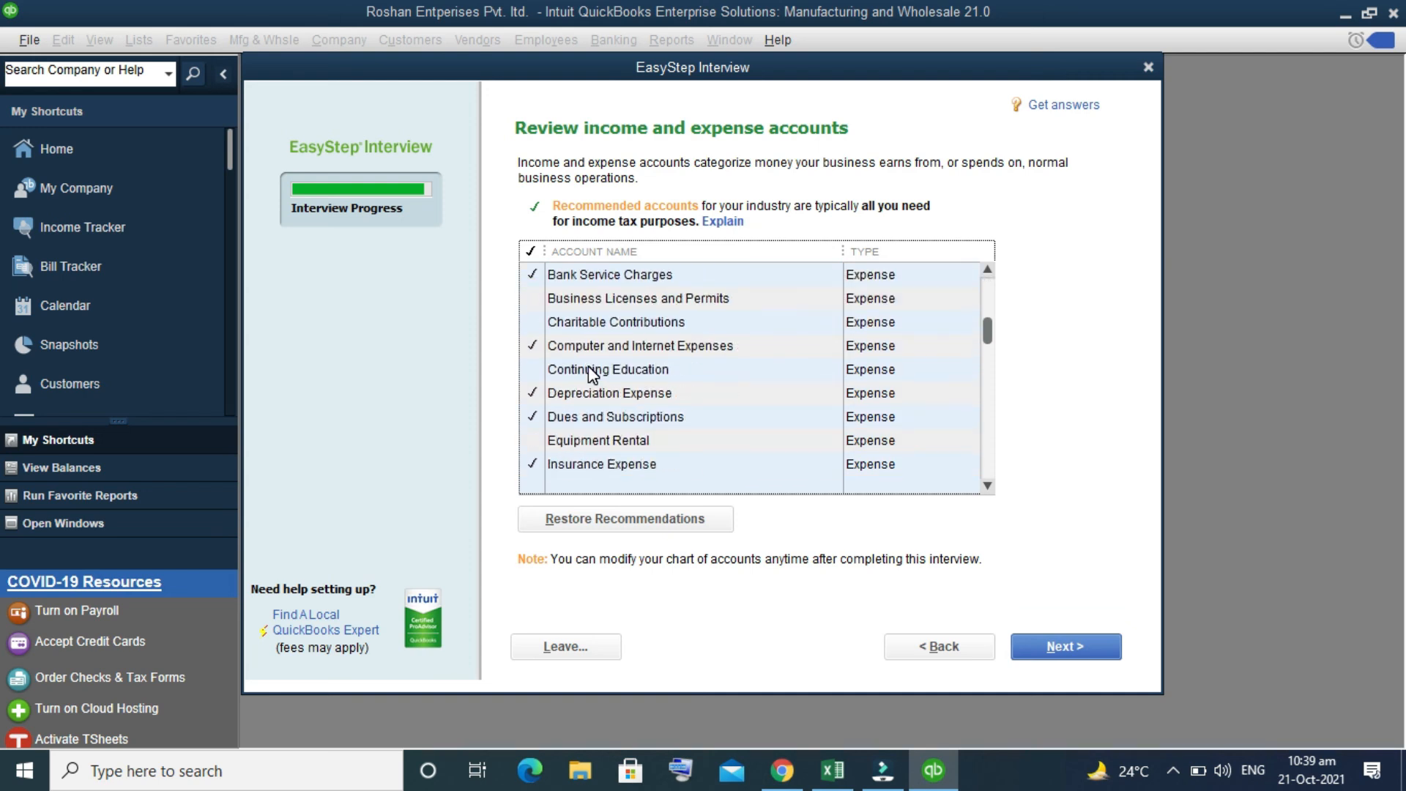
scroll(588, 367, down, 4)
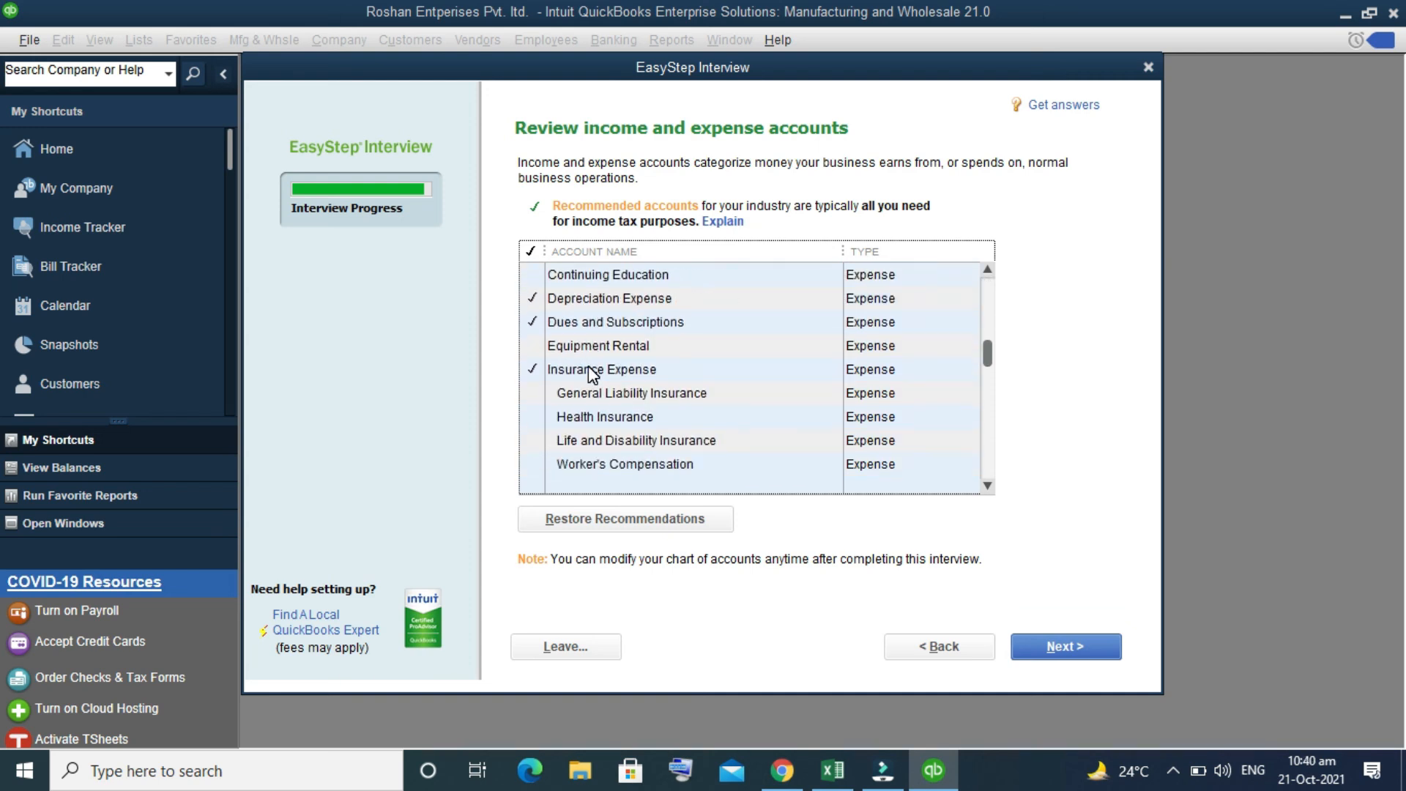
scroll(590, 370, down, 5)
scroll(587, 366, down, 5)
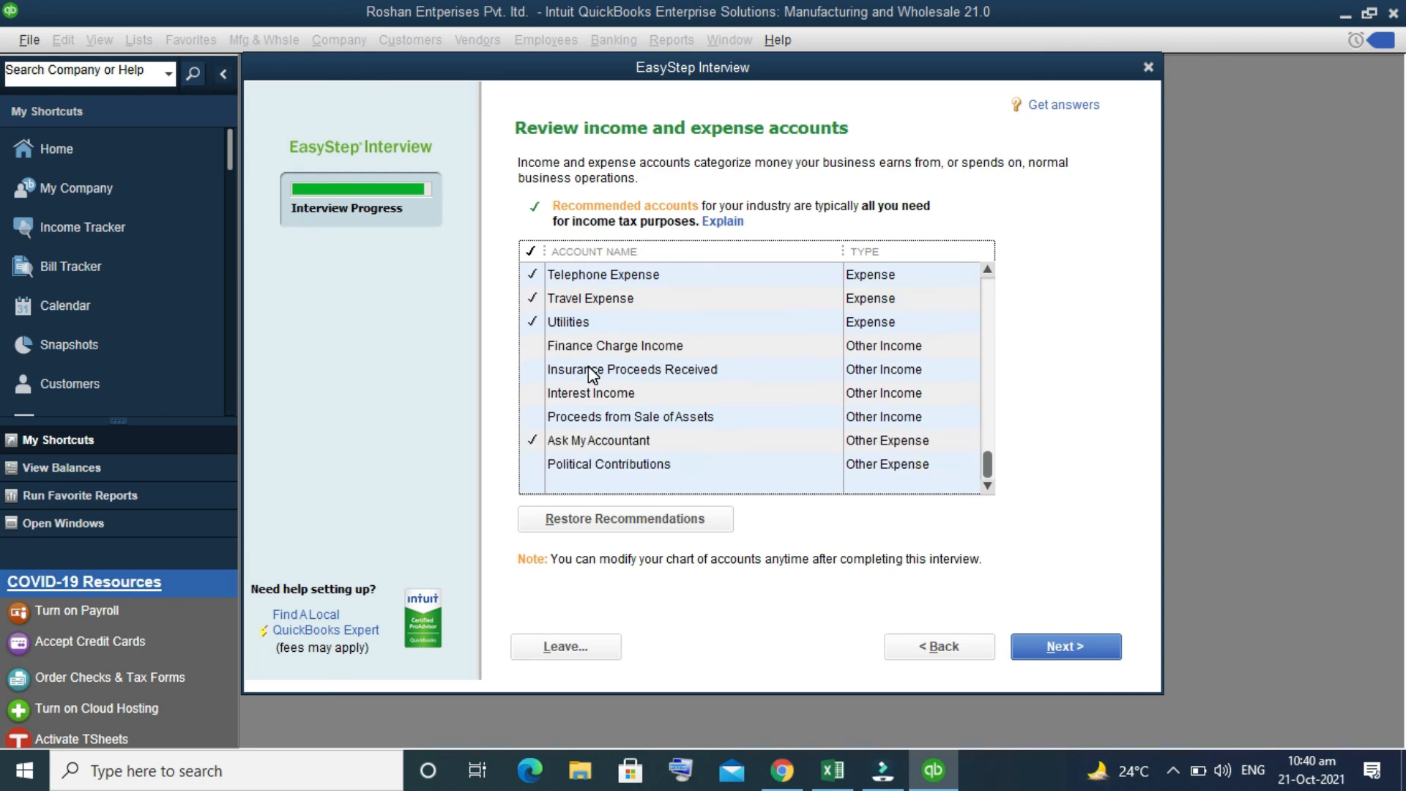
click(1068, 636)
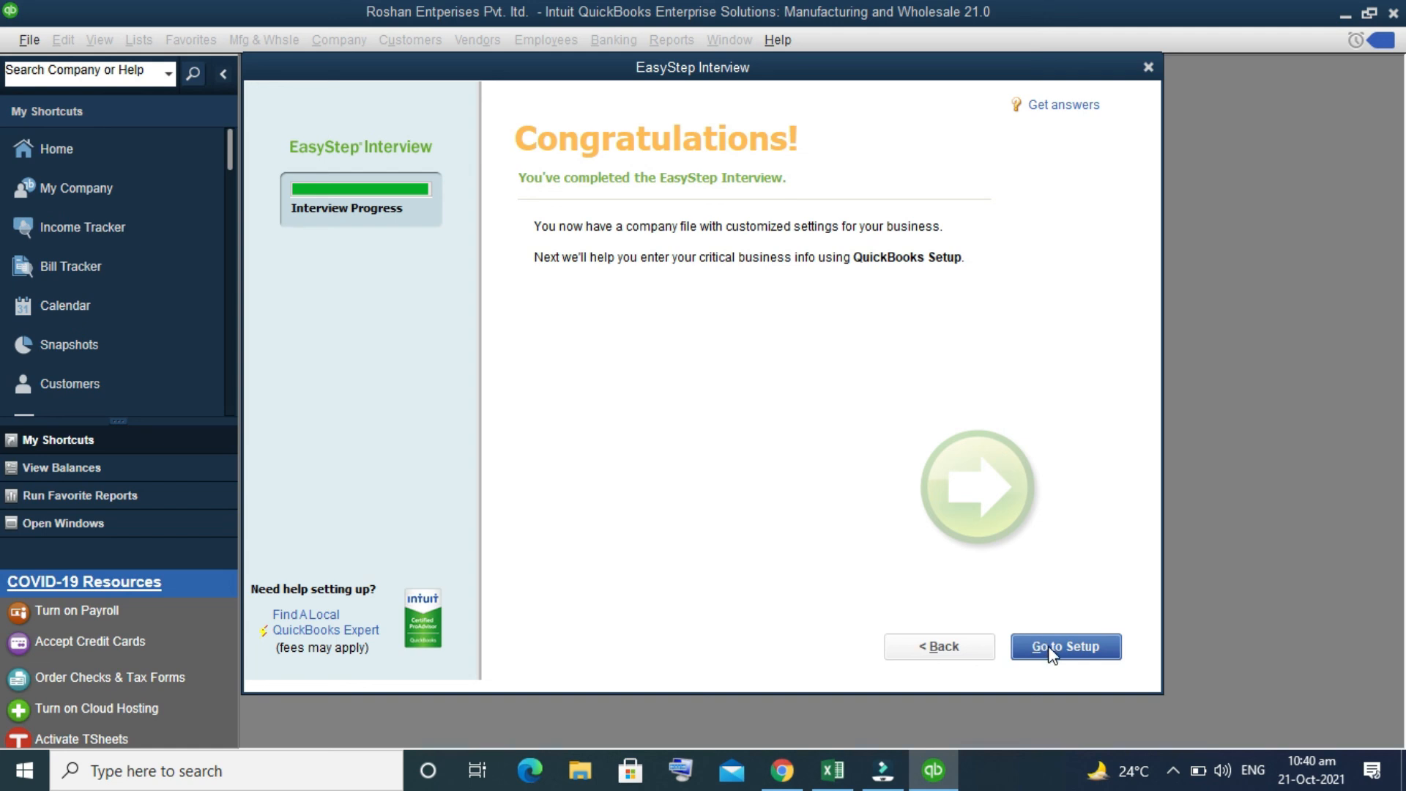
Step: Start working without adding contacts, products or bank accounts, and continue past the Intuit account setup as Non-admin, acknowledging the sign-in reminder
click(1048, 646)
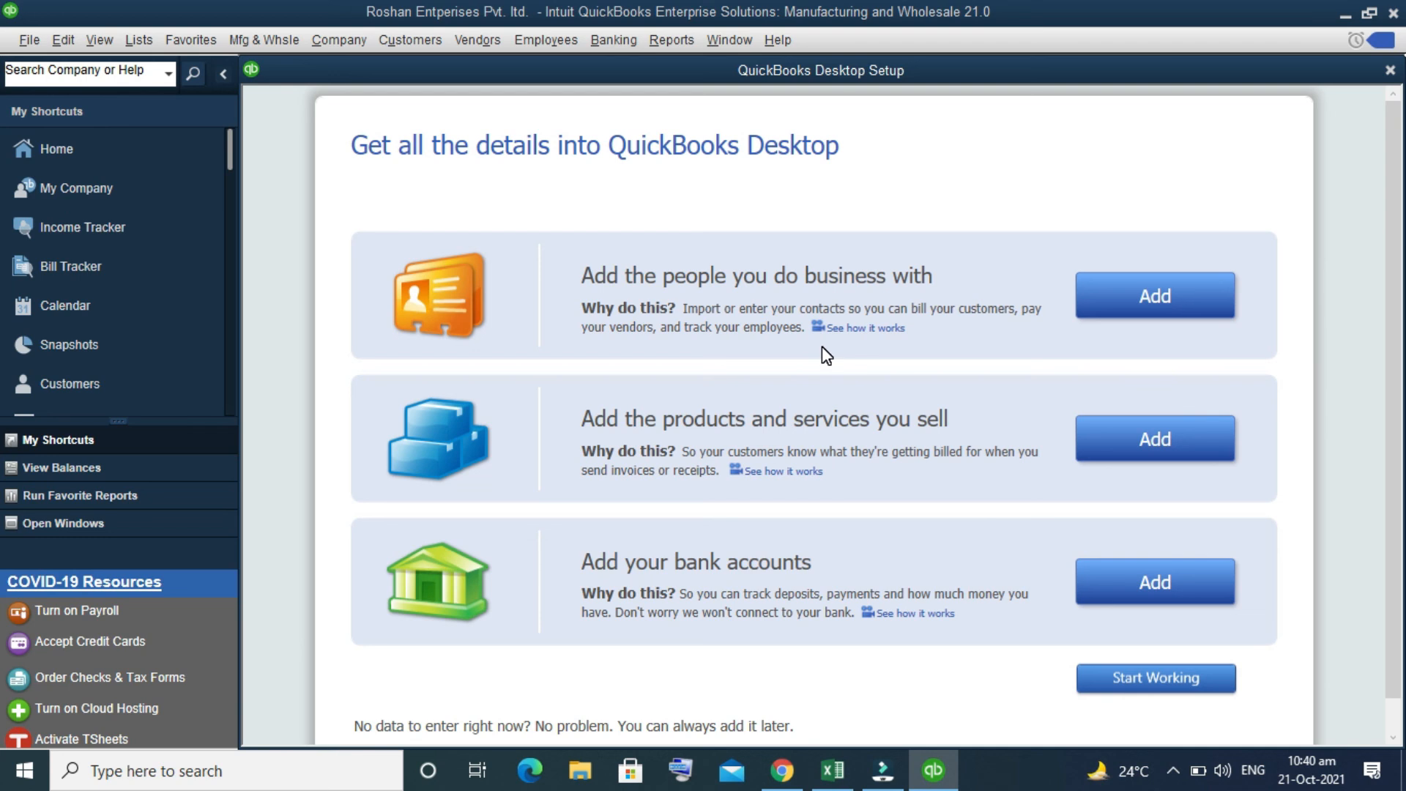
click(1147, 680)
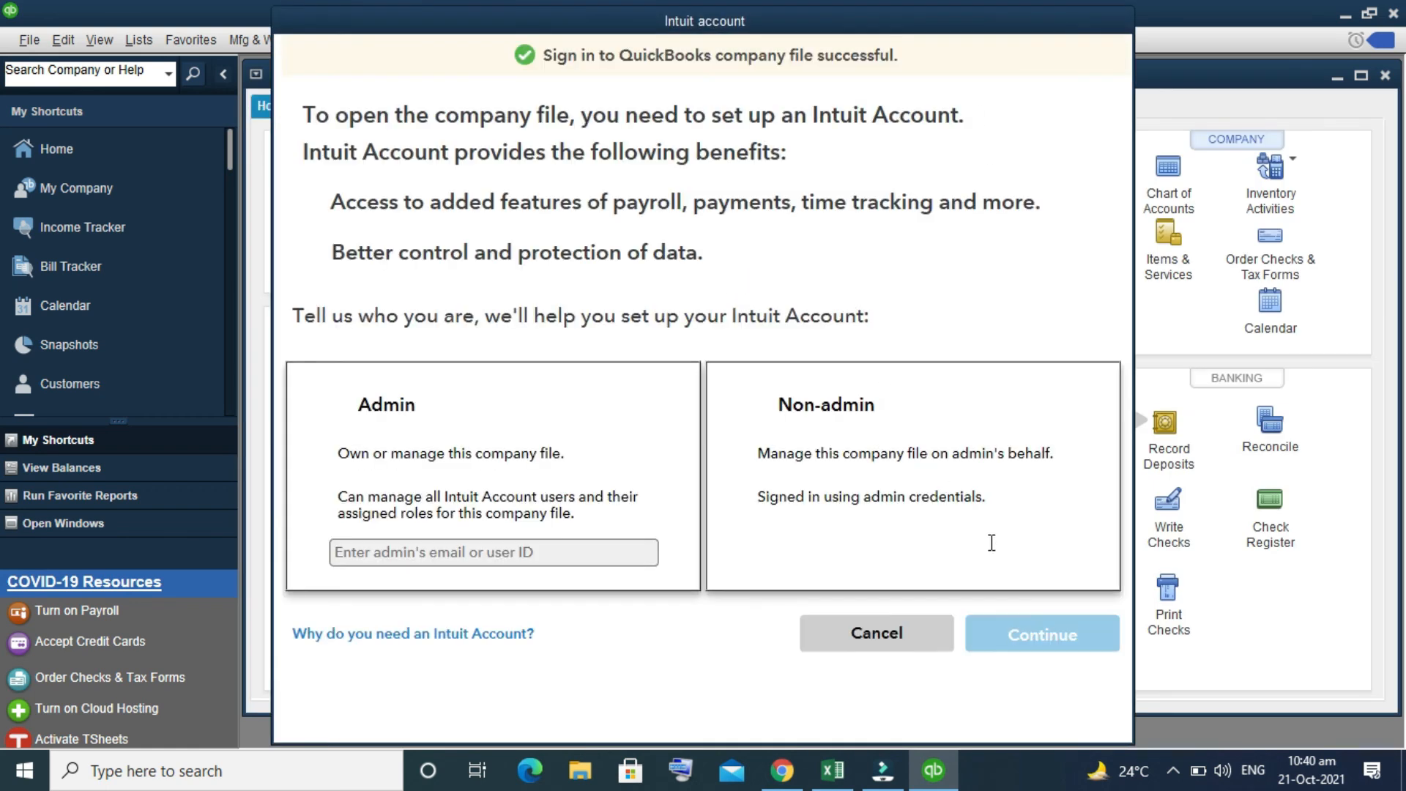
click(870, 474)
click(1040, 650)
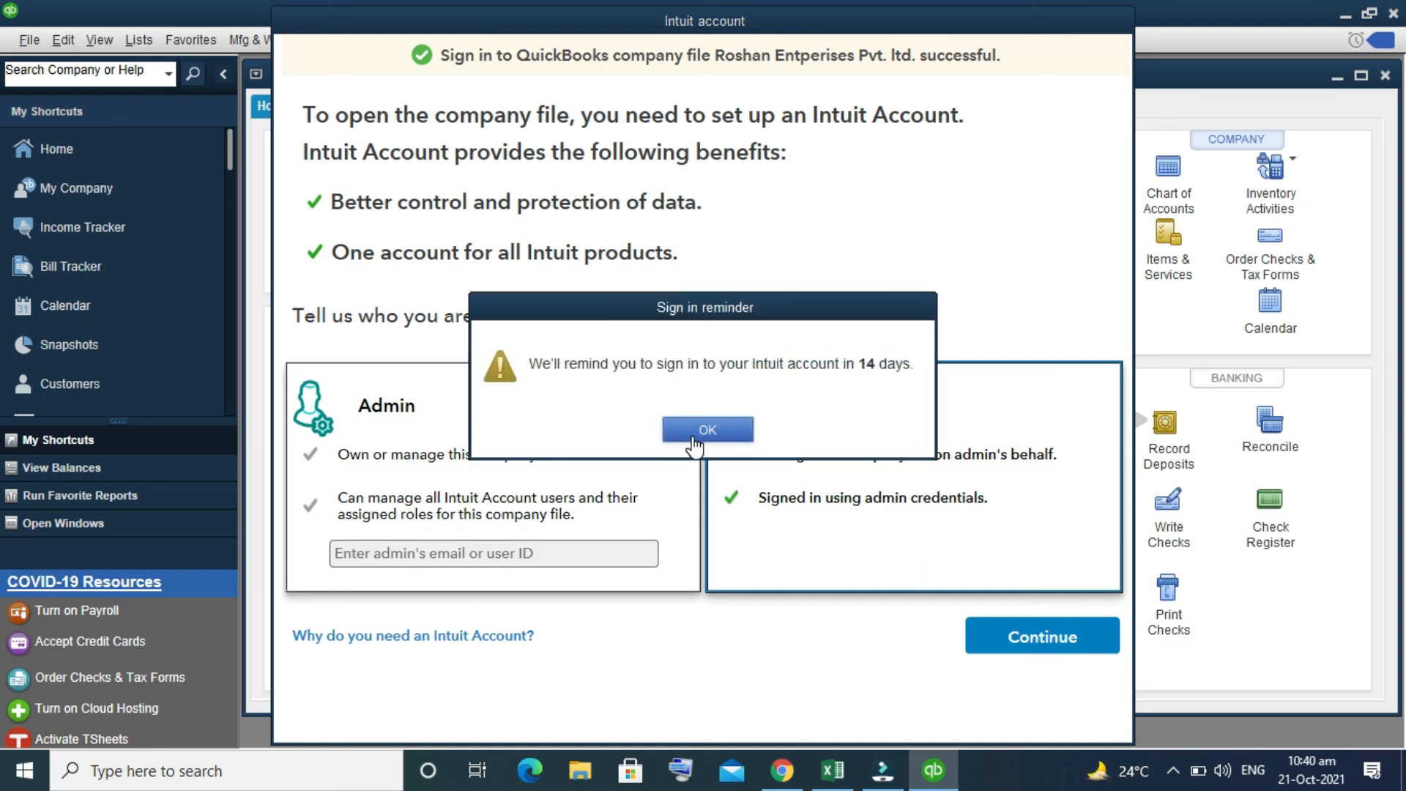
click(692, 435)
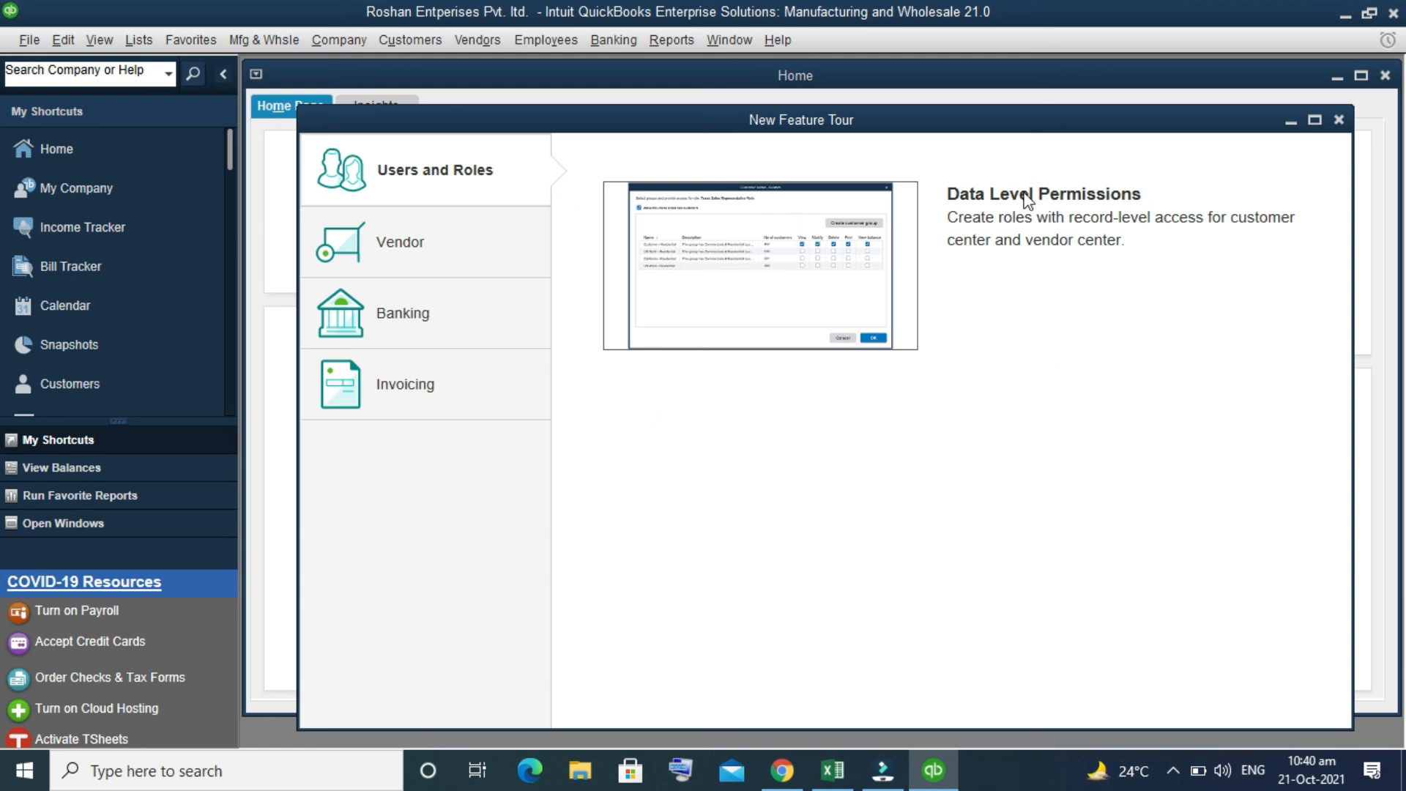
Step: Look through the Vendor, Banking and Invoicing sections of the New Feature Tour, then close the tour
click(400, 242)
click(407, 316)
click(410, 370)
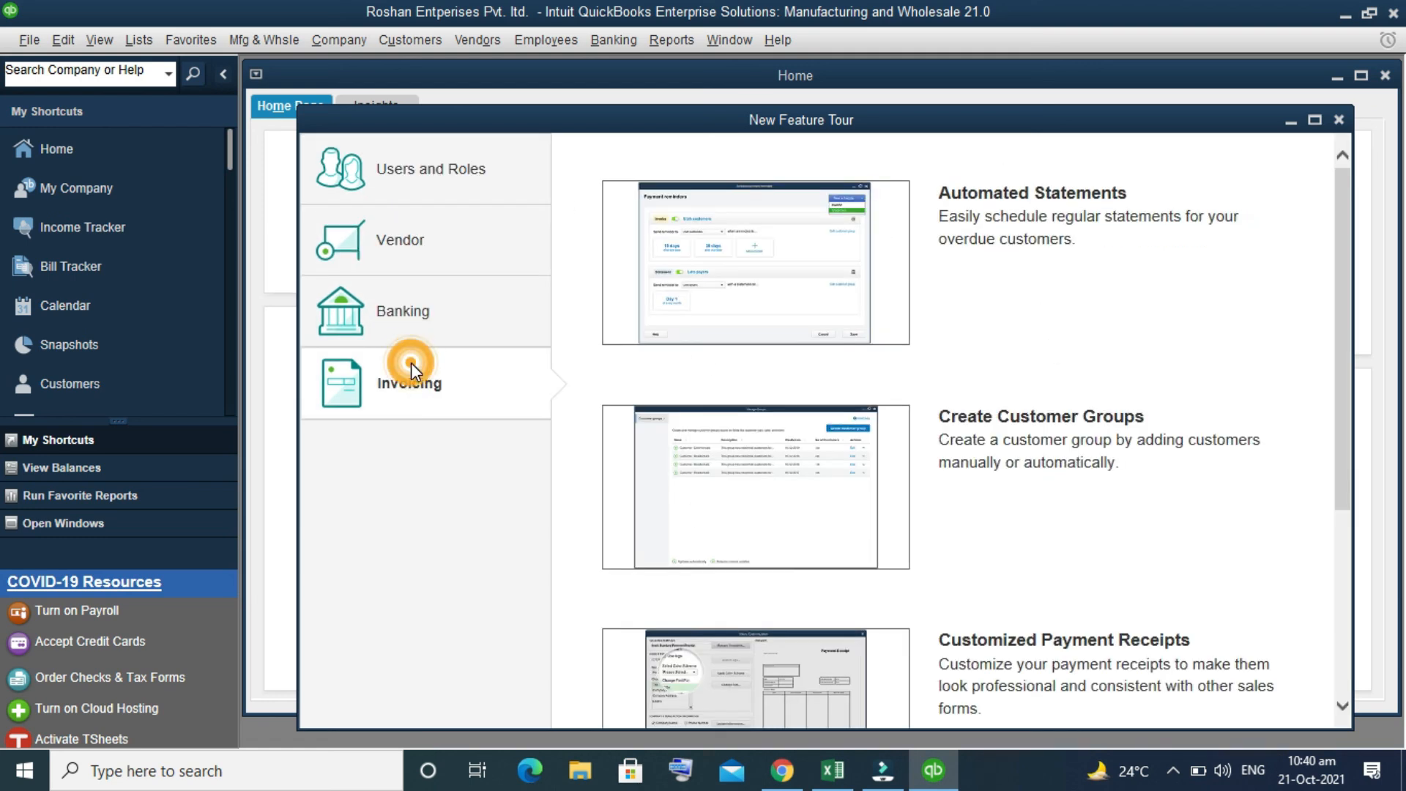
scroll(843, 458, down, 4)
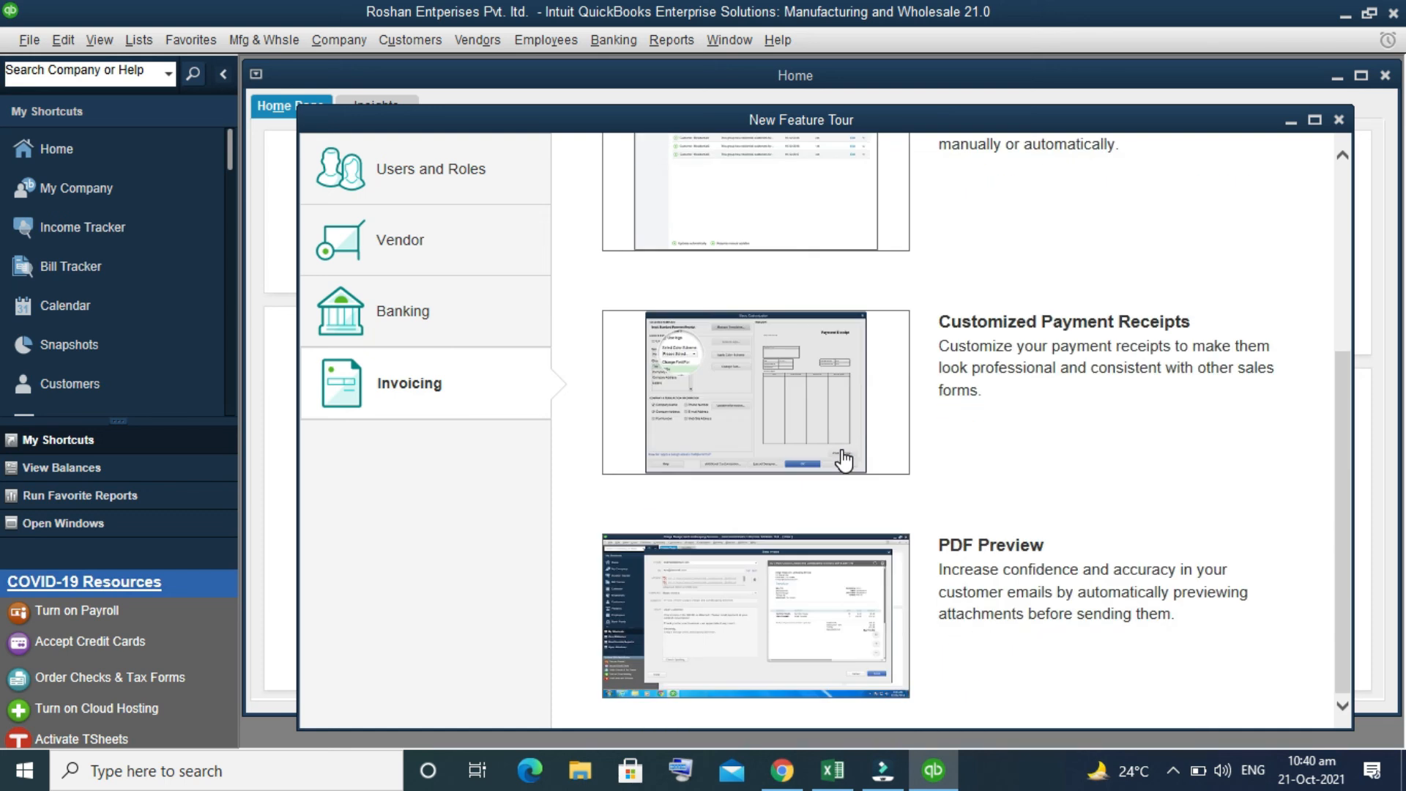
scroll(842, 454, up, 1)
scroll(843, 458, up, 3)
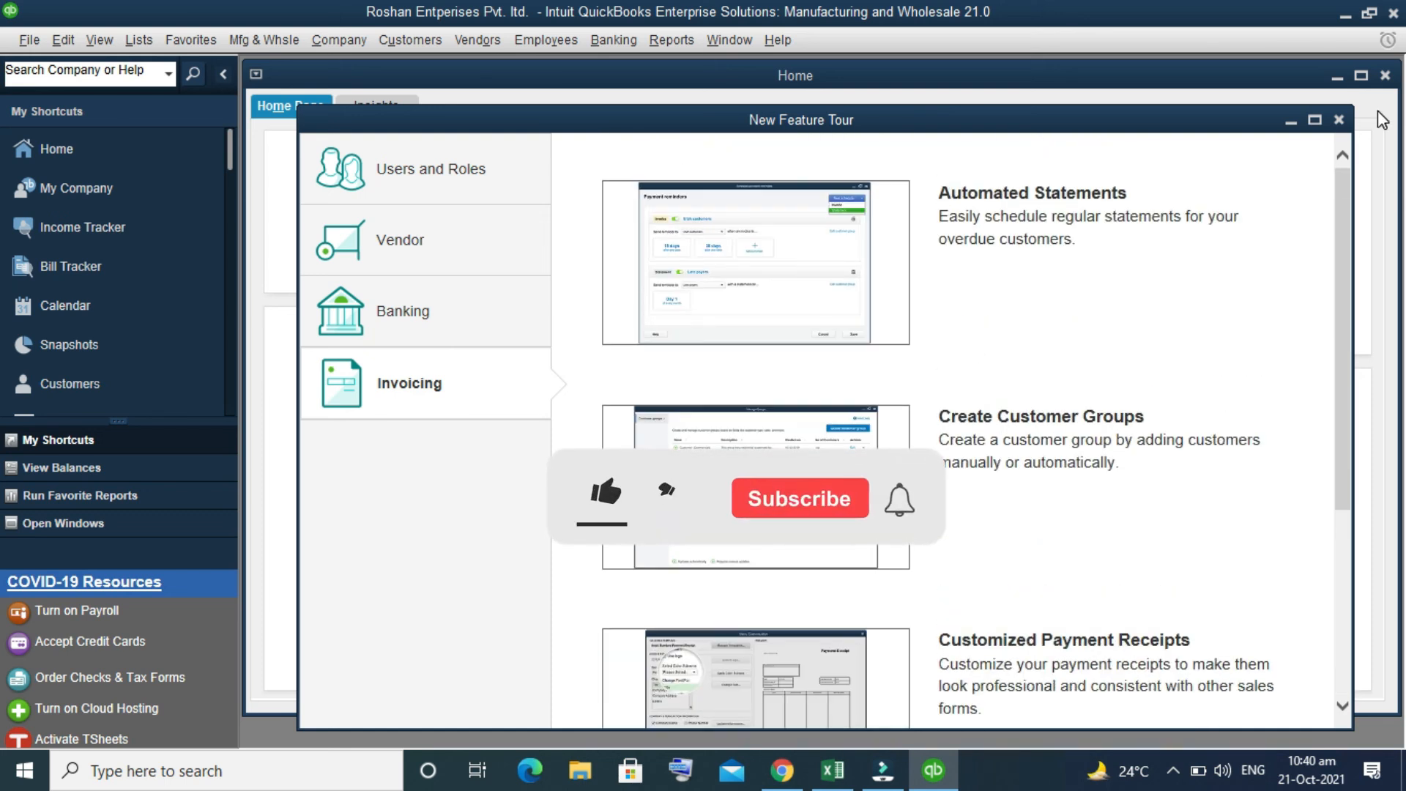
click(1339, 121)
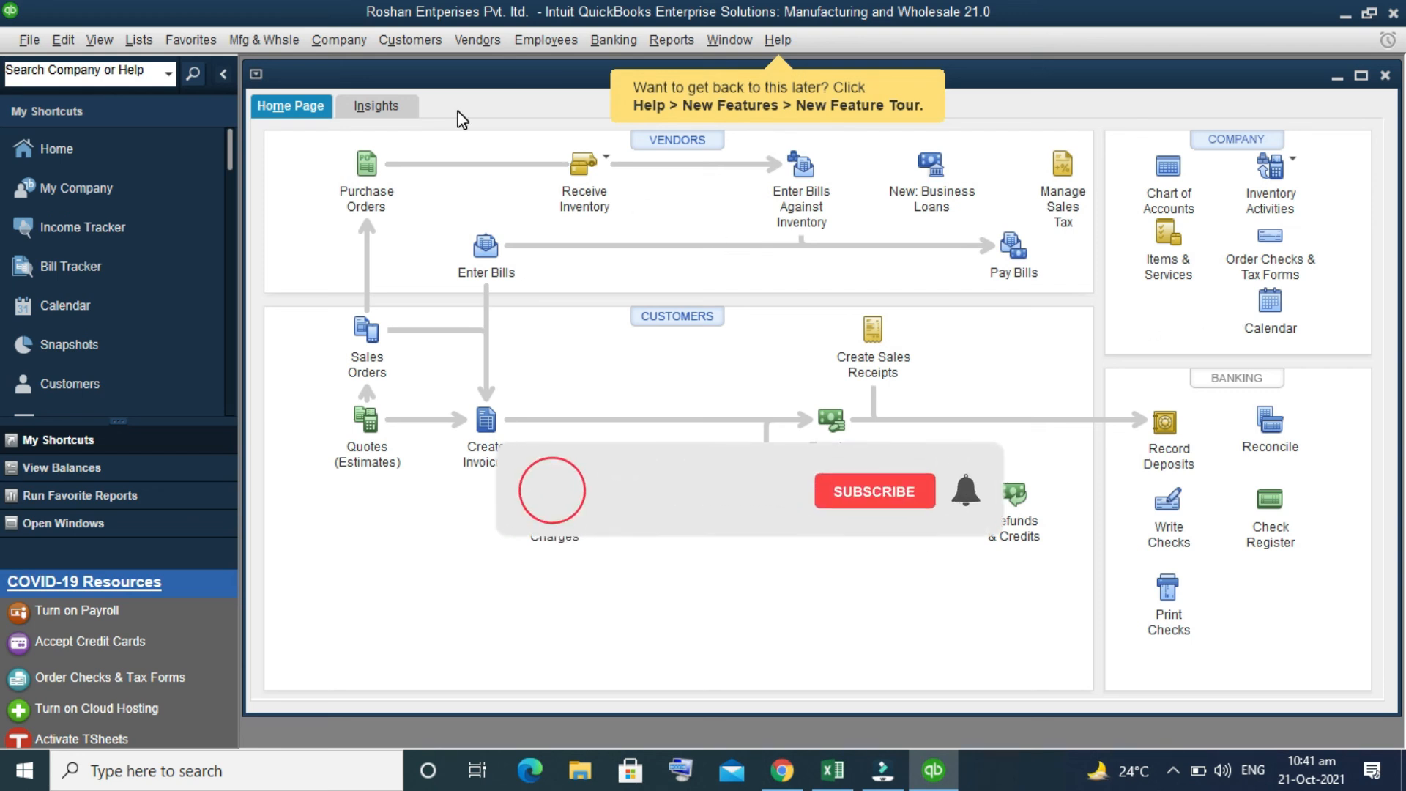
drag(355, 16, 443, 171)
click(1021, 166)
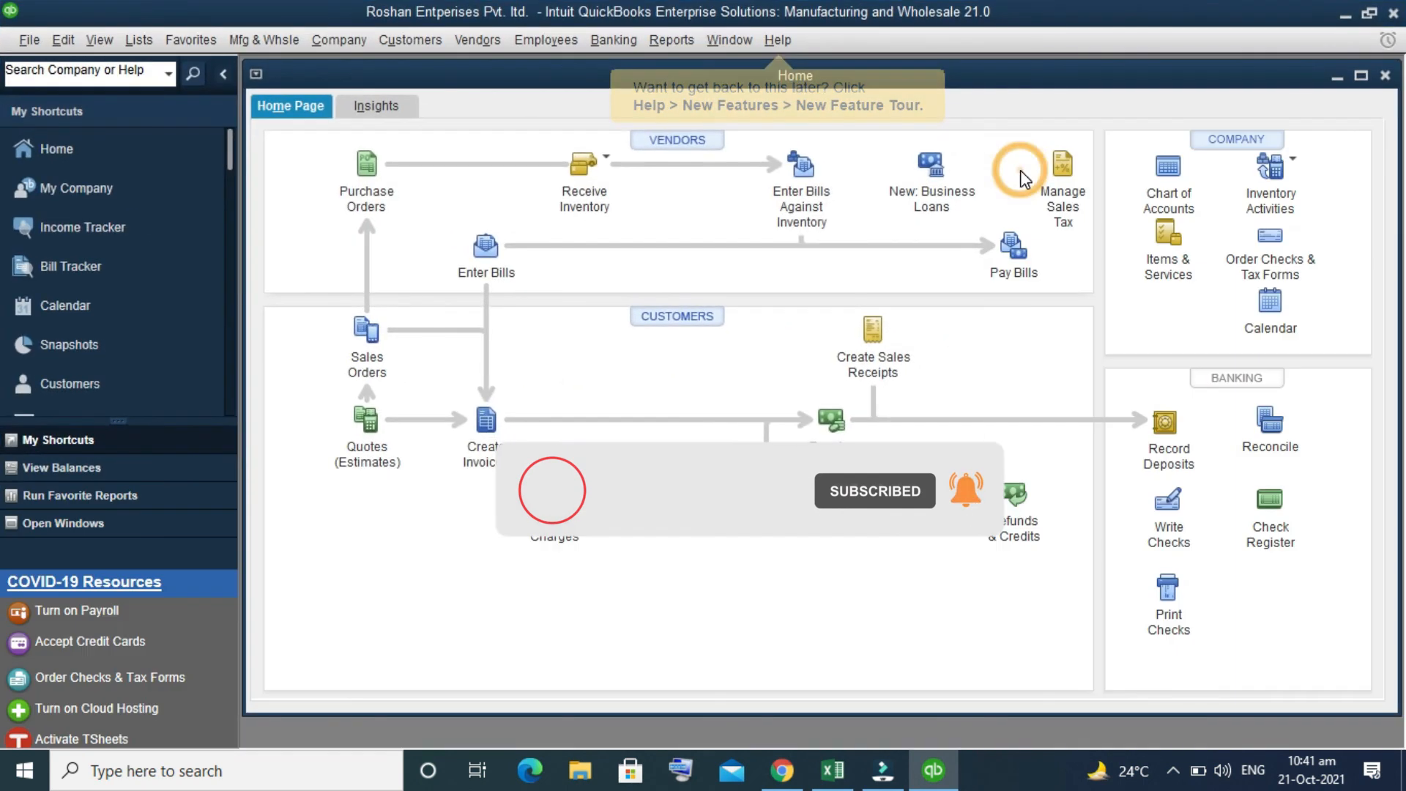